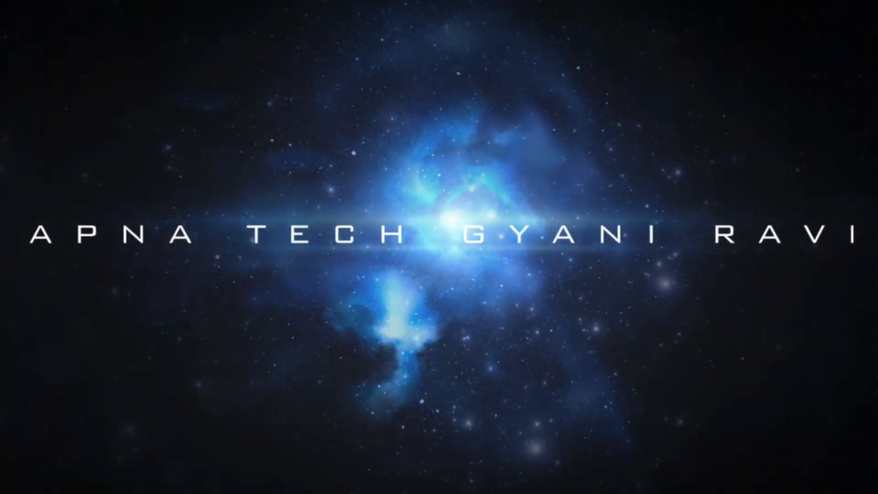
Check the Windows edition and version in the PC's system properties, and close the settings window.
right_click(138, 98)
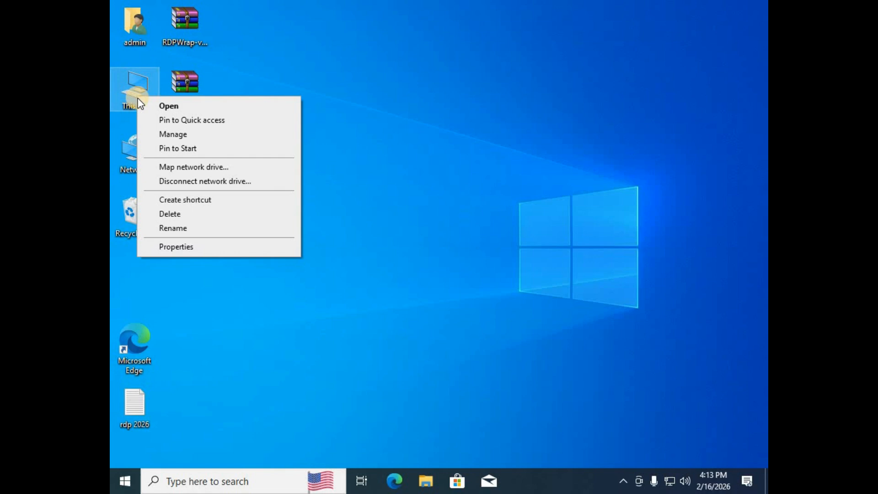
left_click(177, 248)
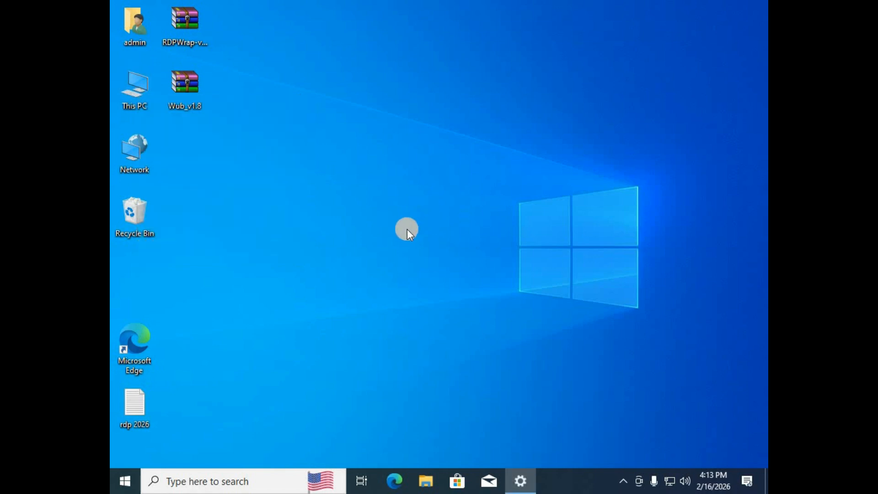
scroll(414, 275, "down", 3)
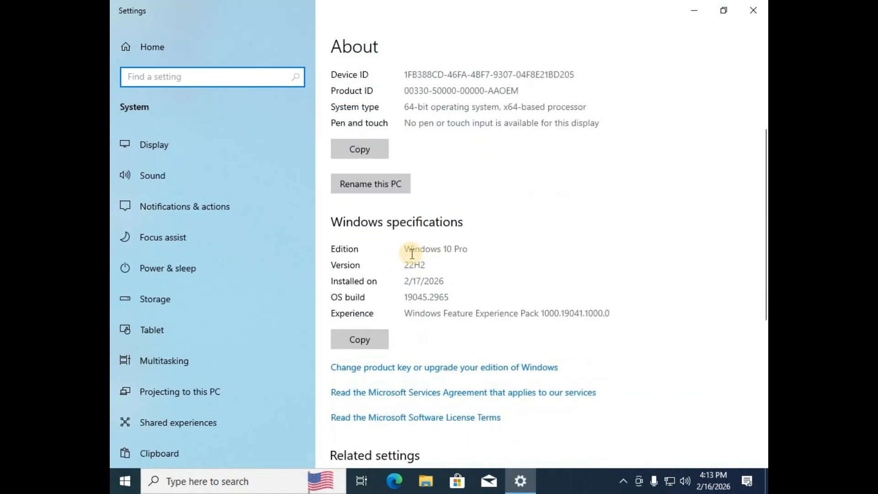
left_click_drag(406, 270, 439, 267)
left_click(439, 266)
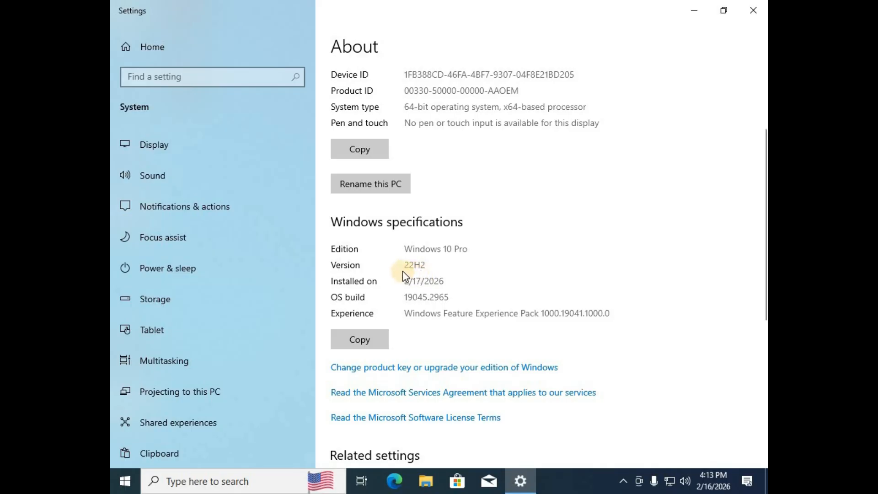
mouse_move(405, 267)
left_mouse_down()
mouse_move(441, 267)
mouse_move(430, 262)
left_mouse_up()
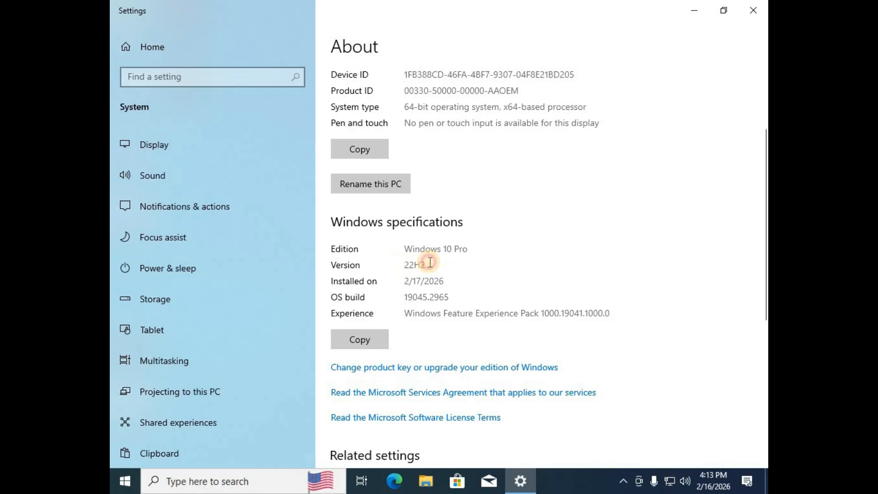
left_click(754, 10)
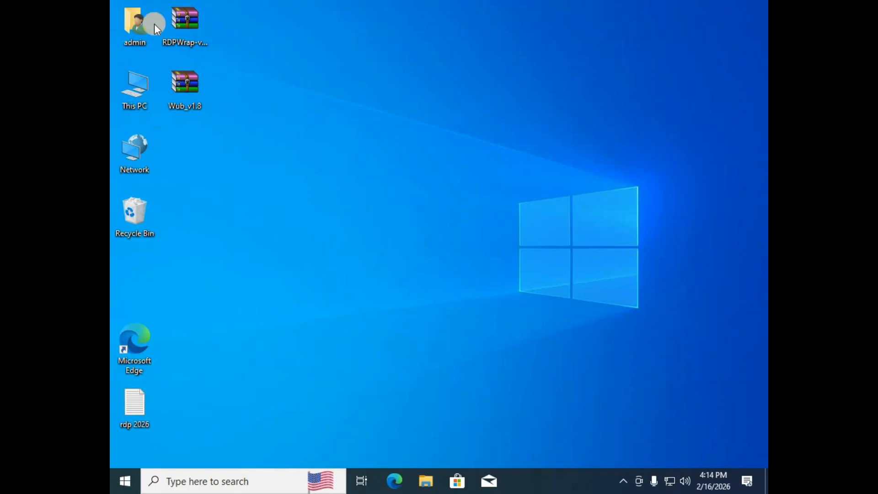
Extract the RDPWrap-v1.6.2 archive to its own folder on the desktop and open that folder.
left_click(197, 28)
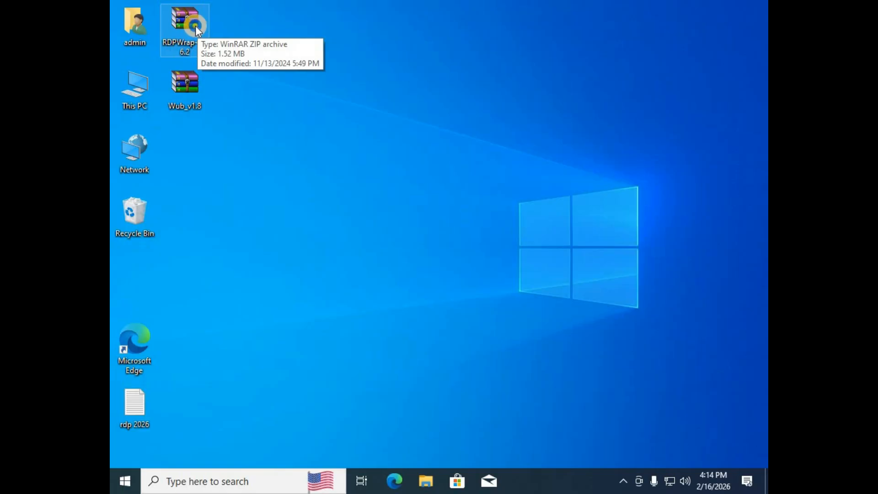
right_click(196, 26)
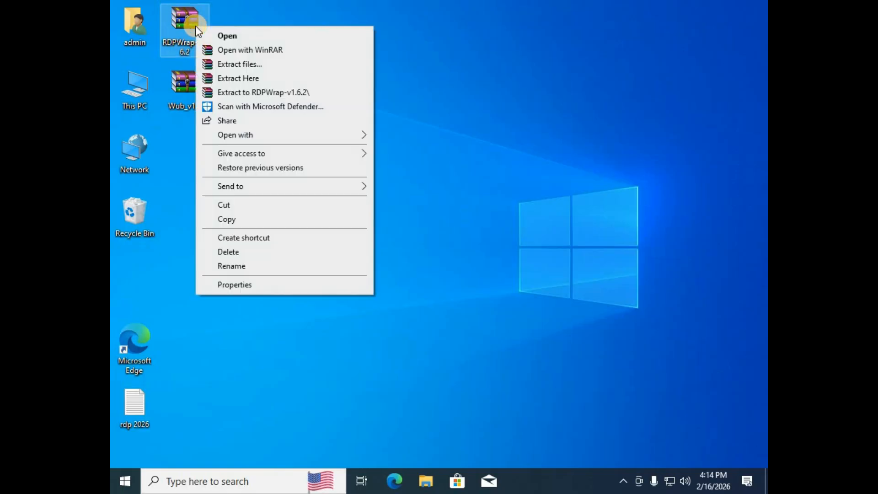
left_click(234, 60)
left_click(469, 379)
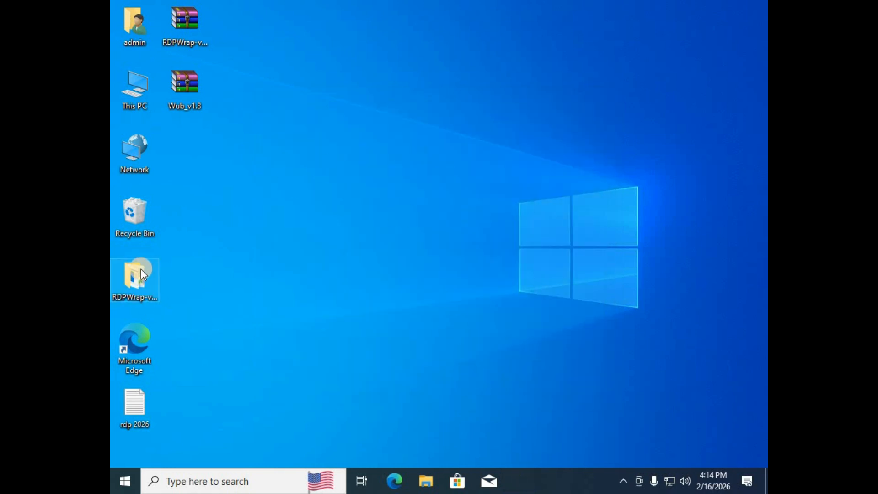
double_click(137, 277)
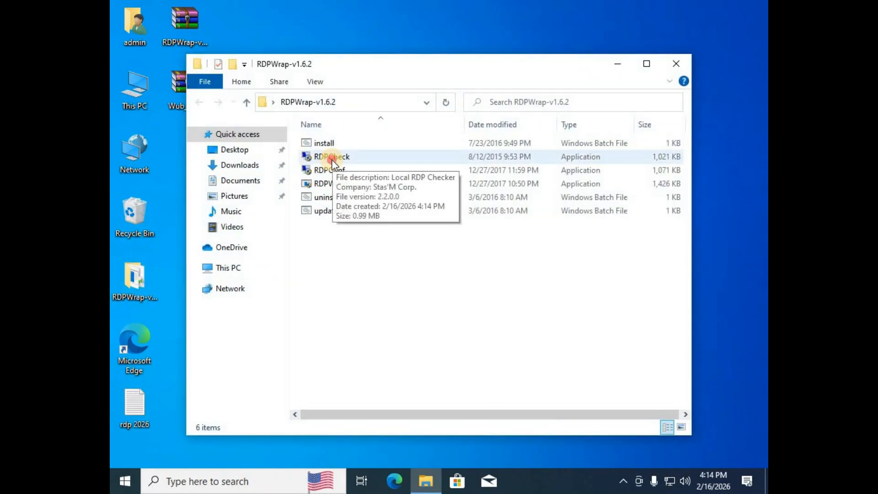
Run the install batch file as administrator, dismiss its finished console, and minimize the RDPWrap-v1.6.2 folder.
left_click(332, 160)
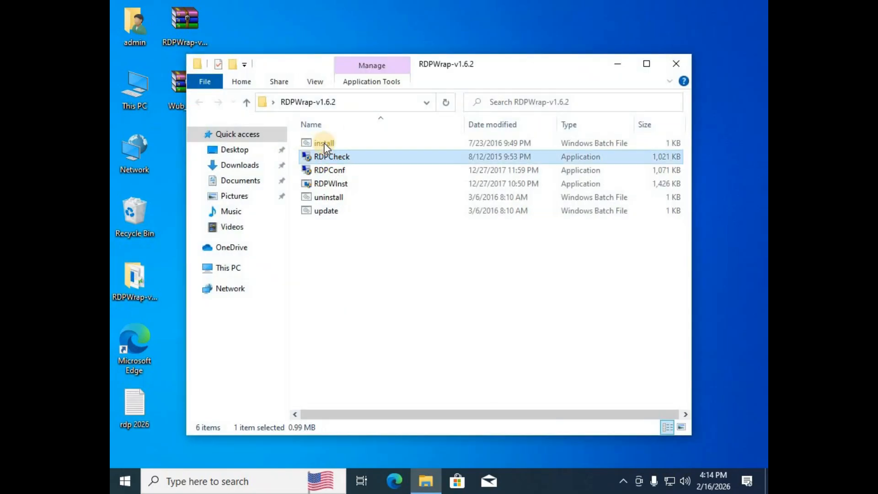
left_click(323, 142)
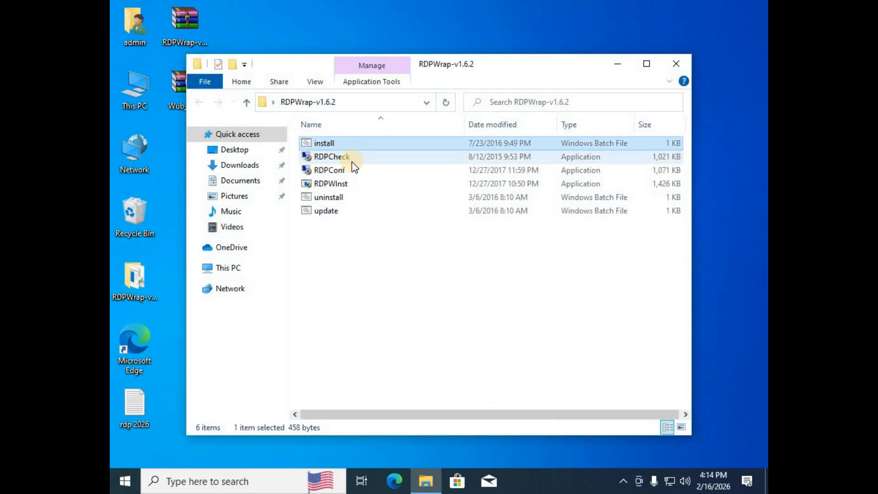
right_click(325, 144)
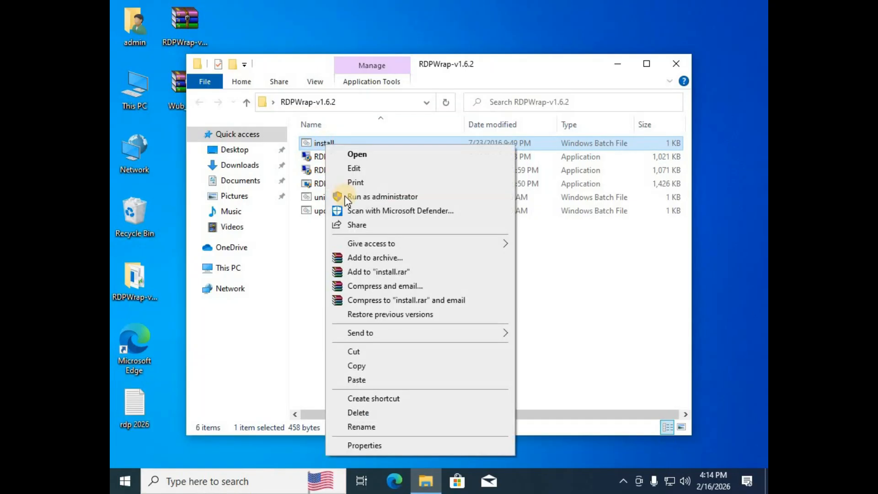
left_click(348, 198)
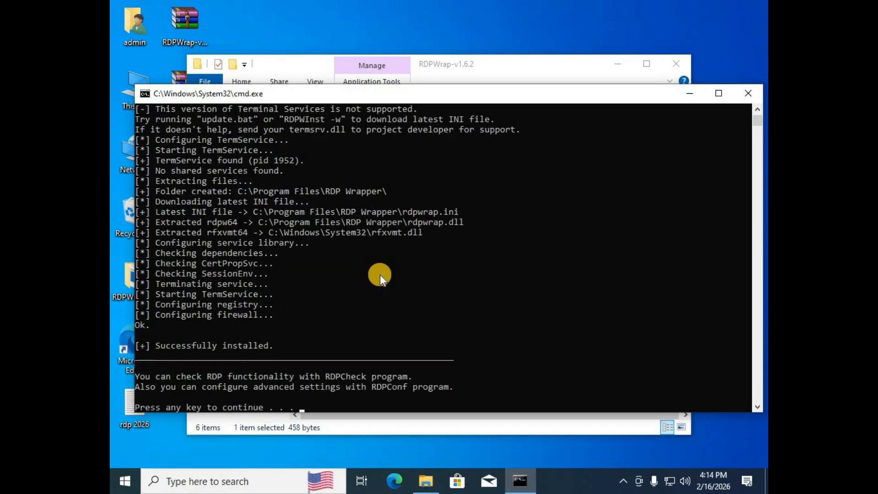
key("Return")
left_click(364, 276)
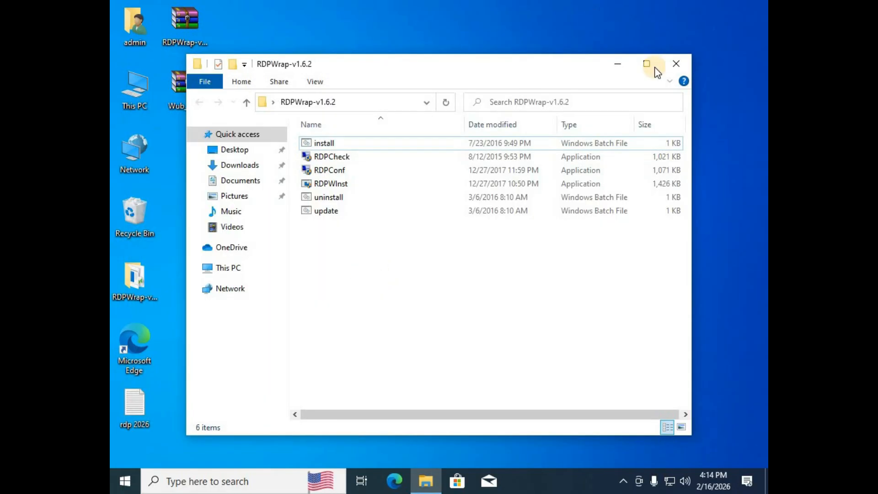
left_click(618, 64)
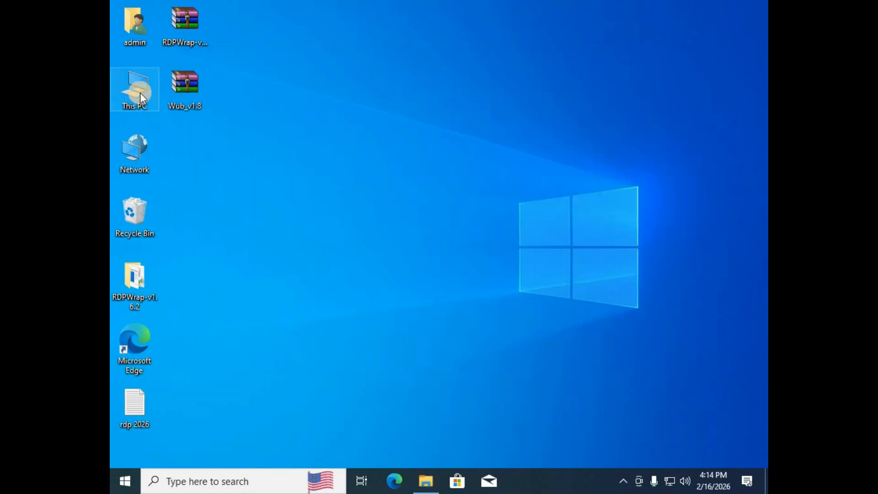
Open the RDP Wrapper folder inside Program Files on Local Disk (C:).
double_click(140, 93)
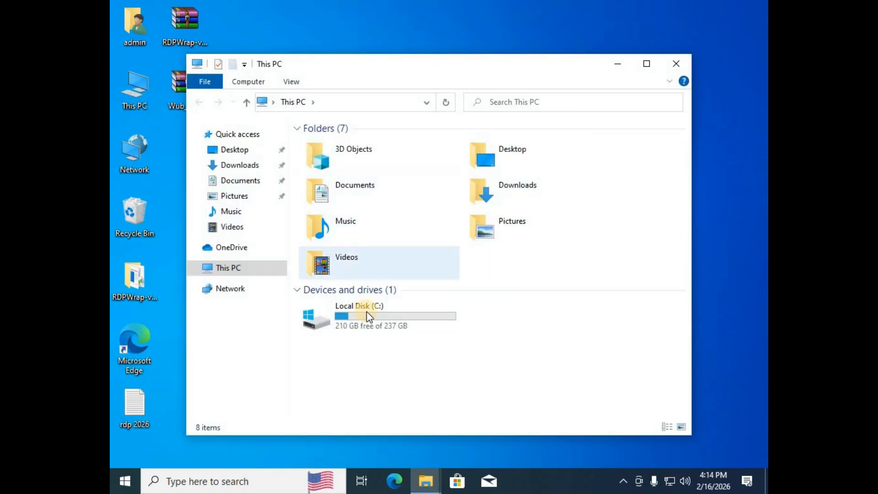
double_click(370, 315)
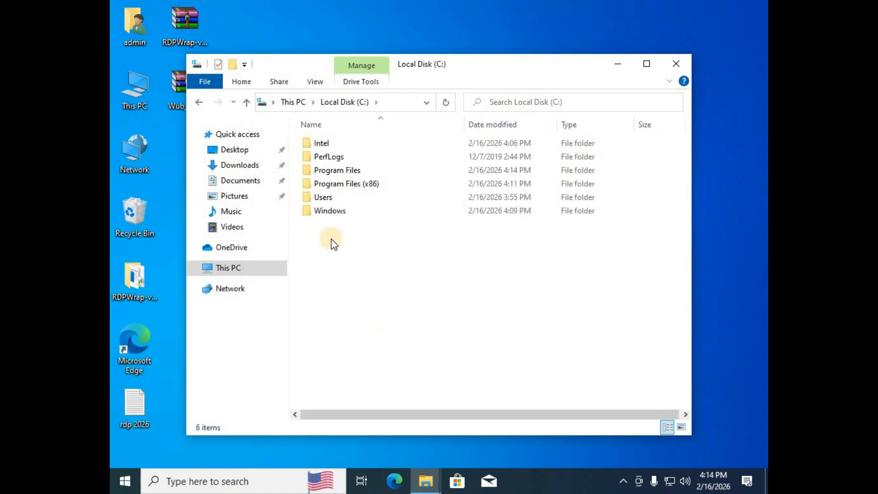
double_click(344, 174)
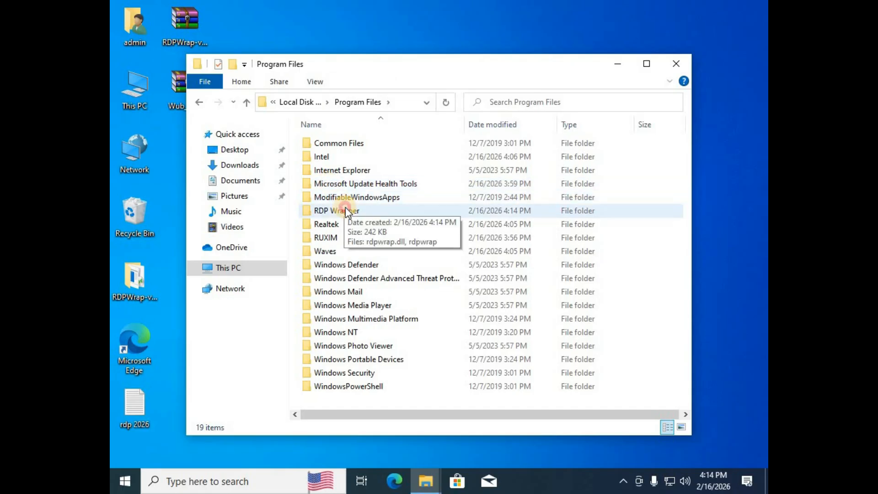
left_click(356, 213)
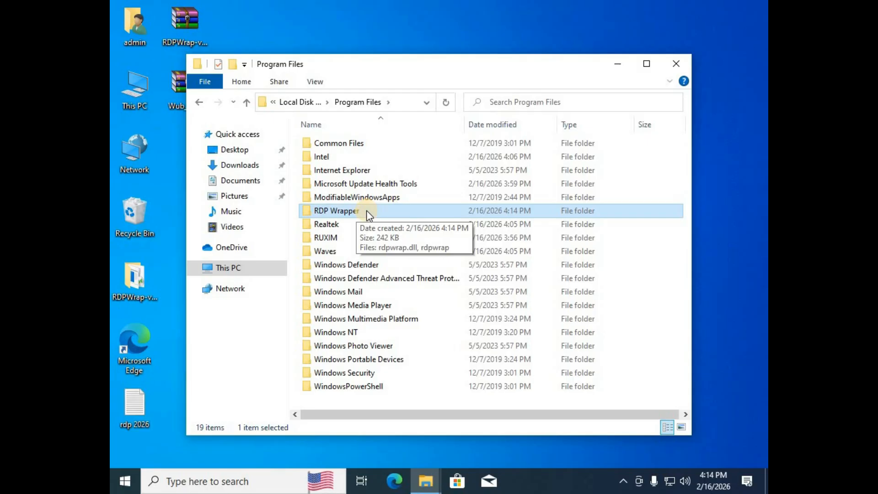
double_click(368, 213)
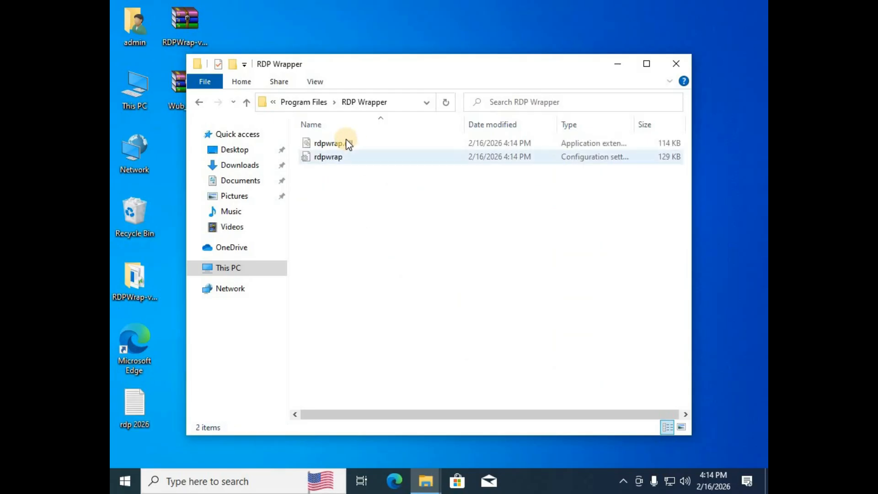
Add the Everyone group to the security permissions of the rdpwrap configuration file.
right_click(330, 161)
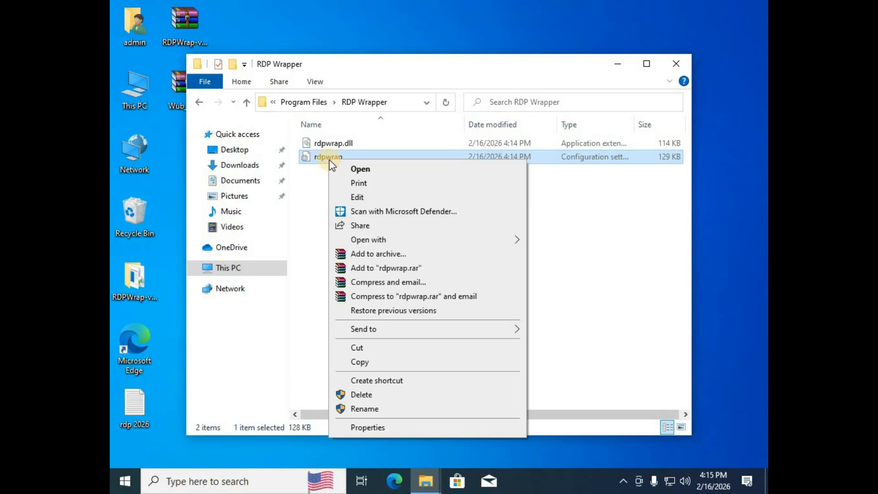
left_click(361, 427)
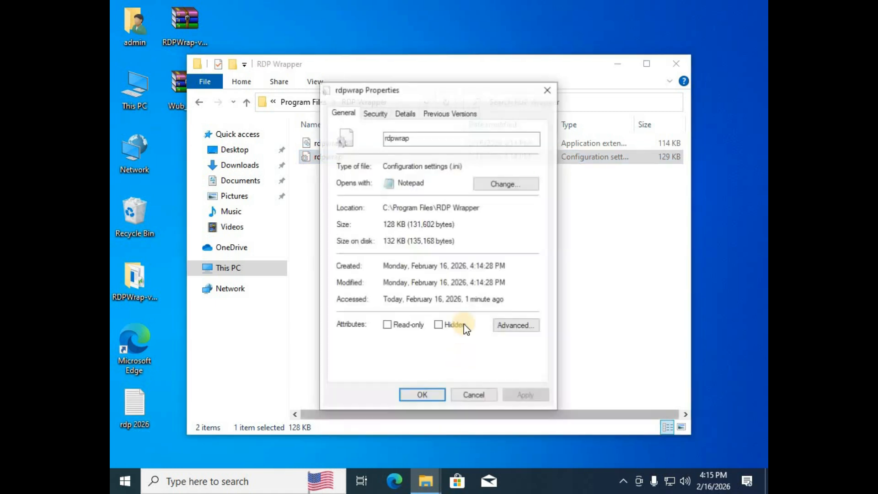
left_click(369, 114)
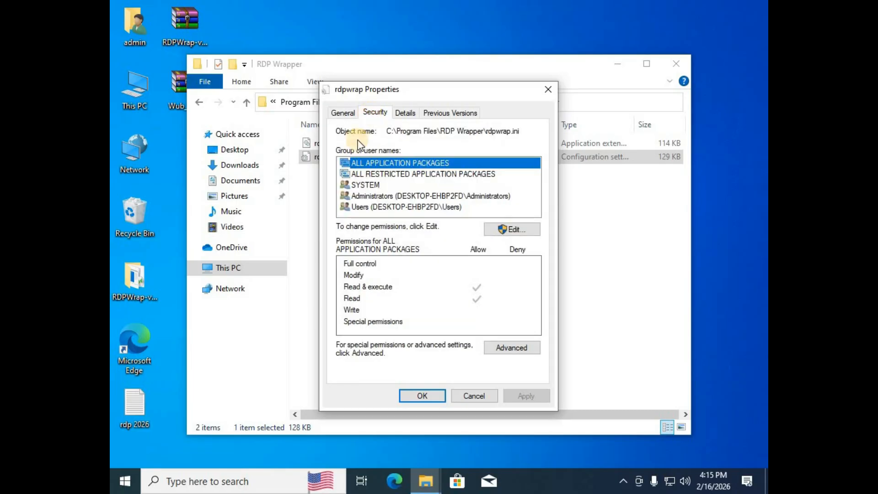
left_click(513, 231)
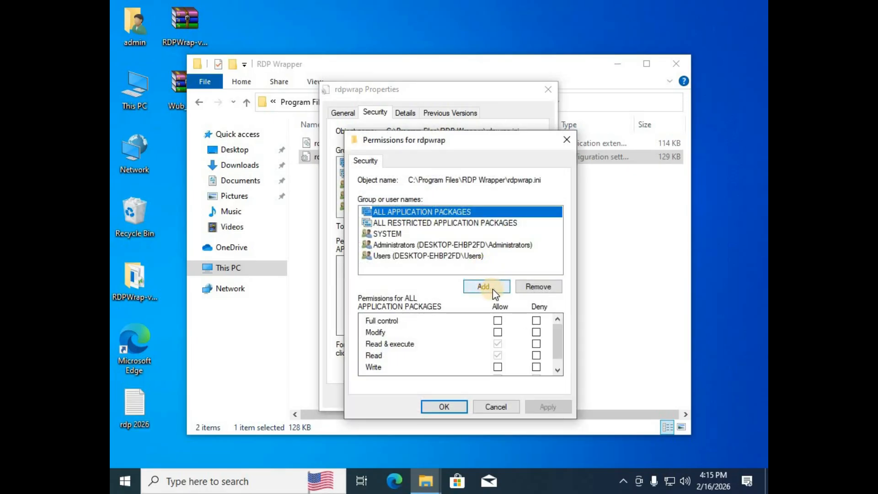
left_click(487, 287)
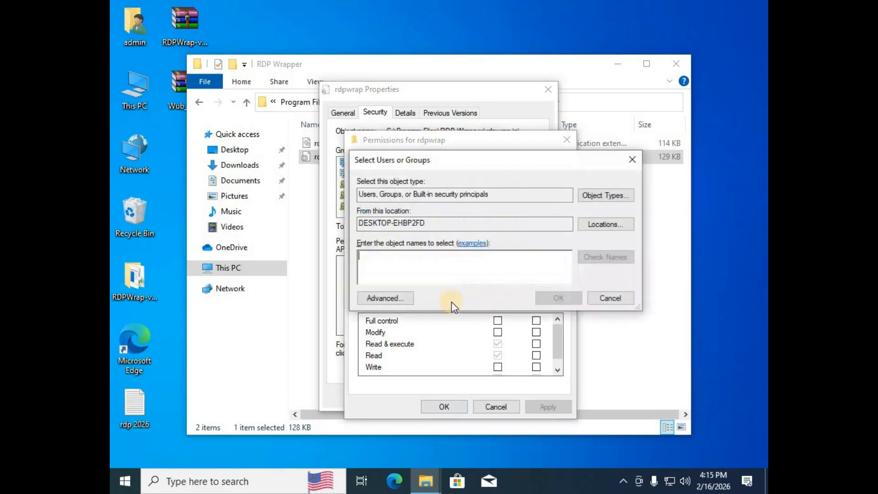
left_click(404, 300)
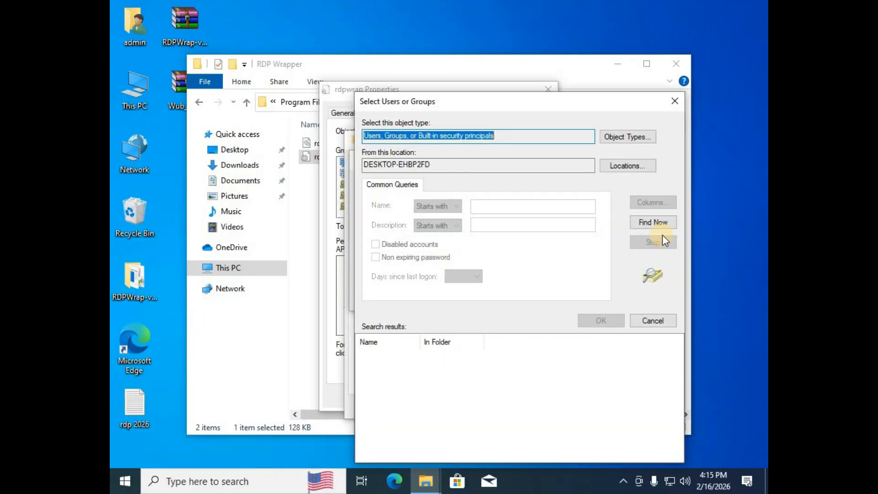
left_click(656, 221)
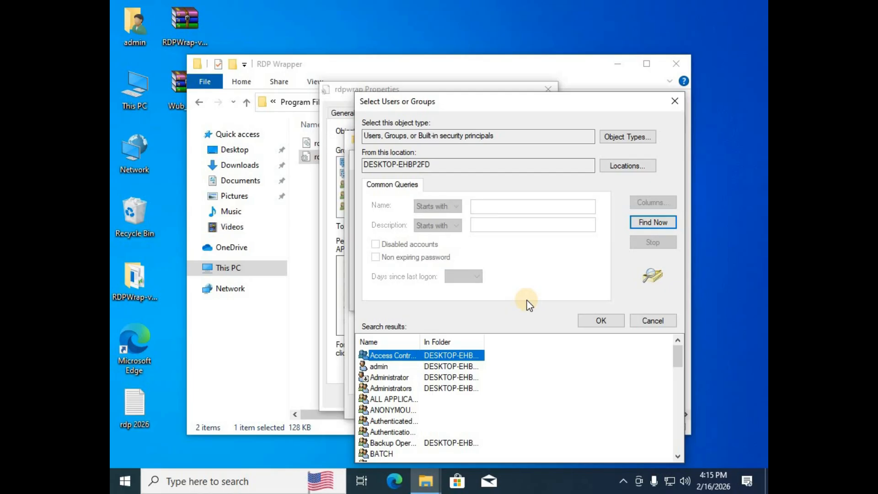
key("e")
left_click(462, 368)
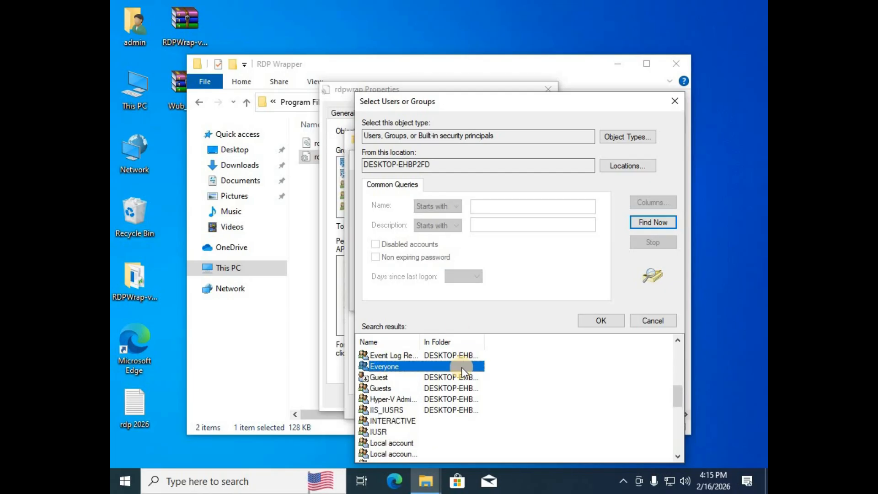
left_click(600, 322)
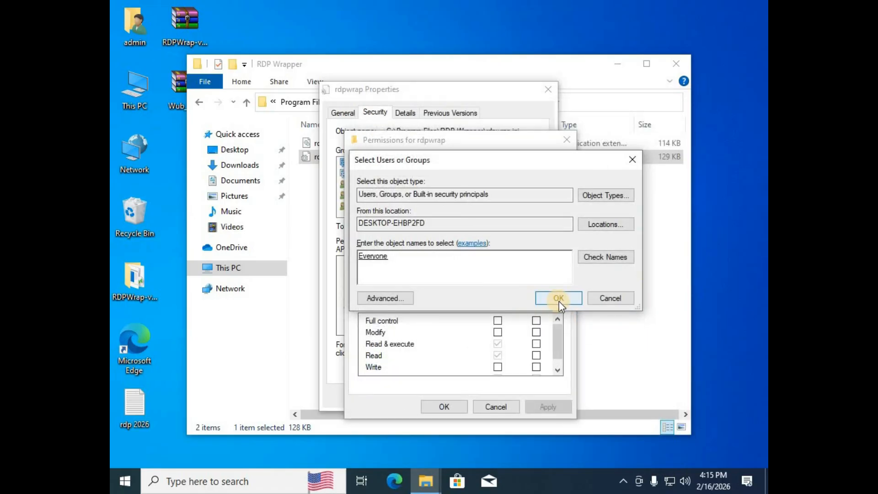
left_click(559, 301)
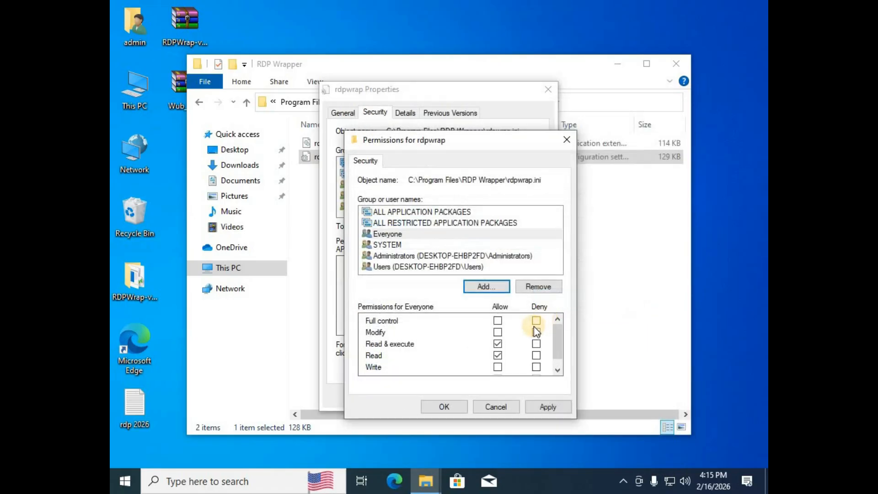
Allow Everyone full control of the rdpwrap configuration file, apply the permissions and close its properties.
left_click(498, 319)
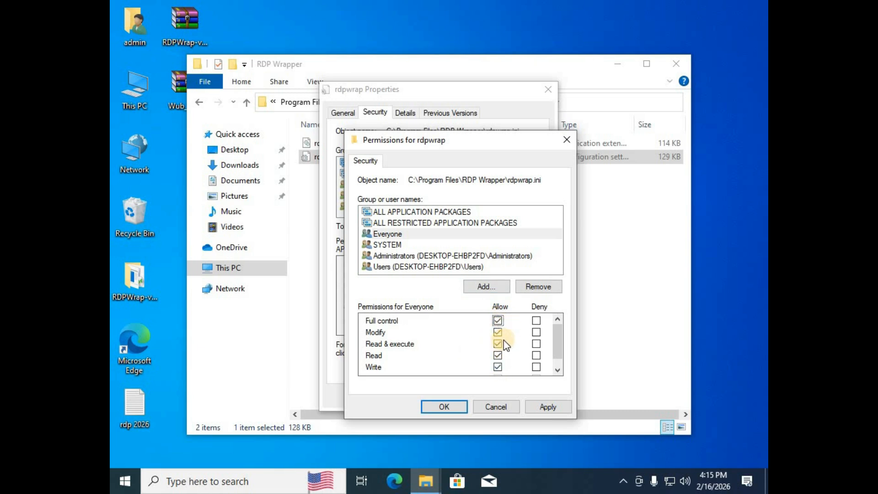
left_click(548, 407)
left_click(452, 409)
left_click(424, 392)
Delete the entire contents of the rdpwrap configuration file, save it empty and close it.
double_click(342, 163)
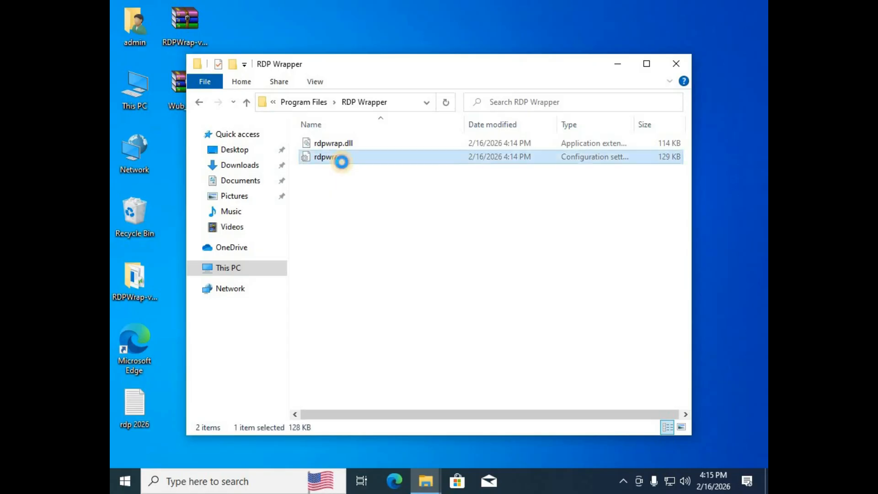
left_click_drag(295, 199, 362, 197)
left_click(372, 204)
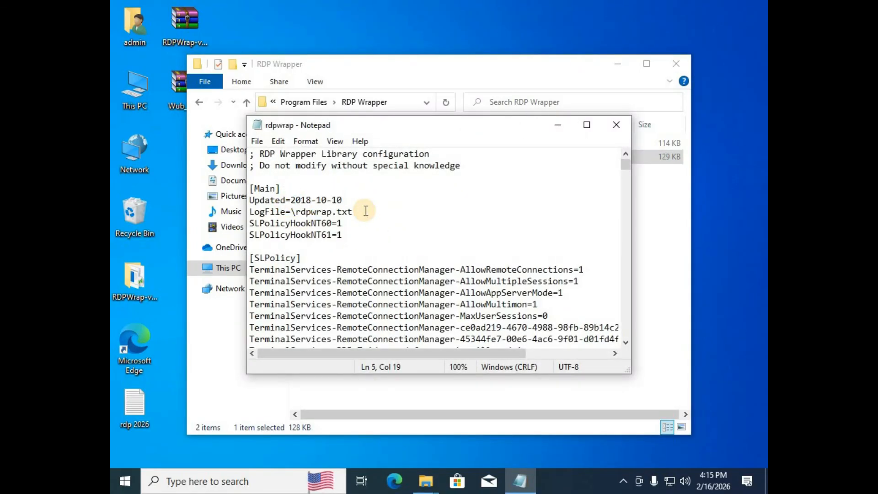
key("ctrl+a")
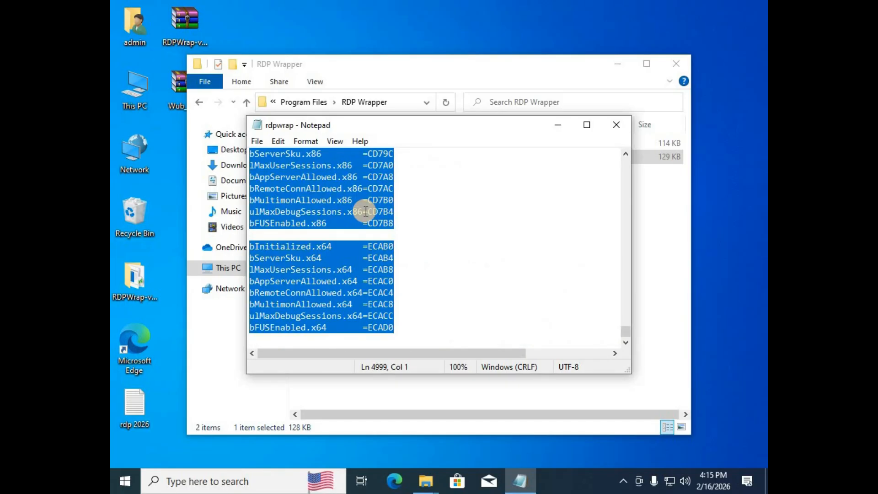
key("Delete")
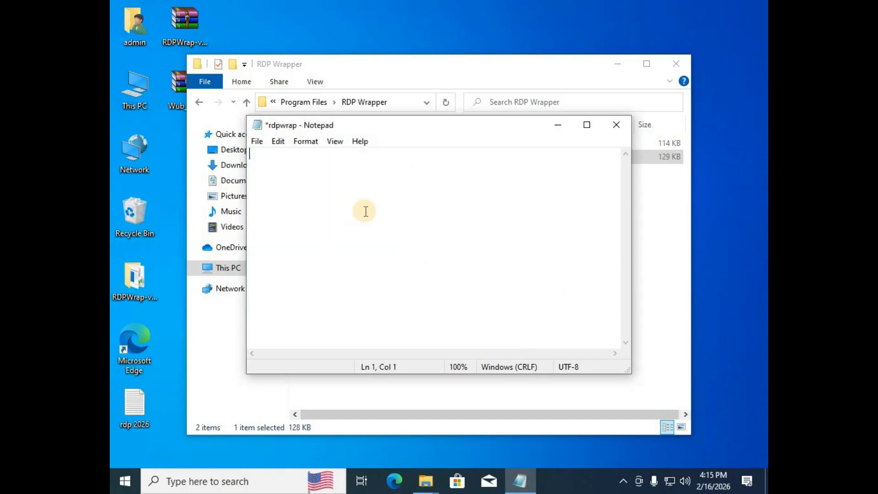
key("alt+f")
key("s")
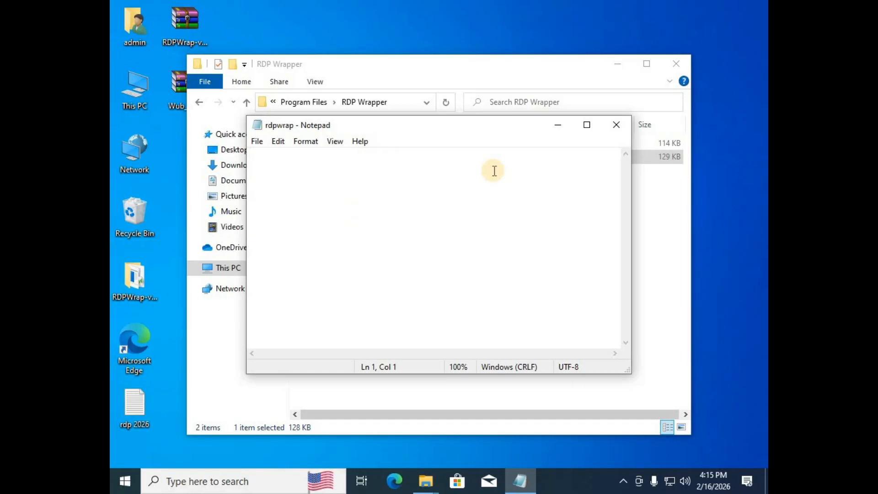
left_click(616, 124)
Copy all the text of the rdp 2026 file on the desktop and close the file.
left_click(138, 396)
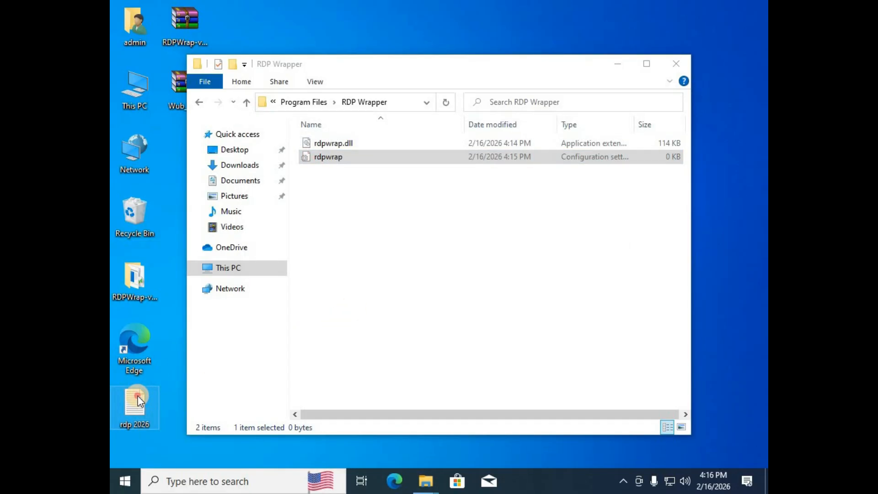
double_click(138, 396)
left_click_drag(292, 213, 349, 211)
left_click(350, 211)
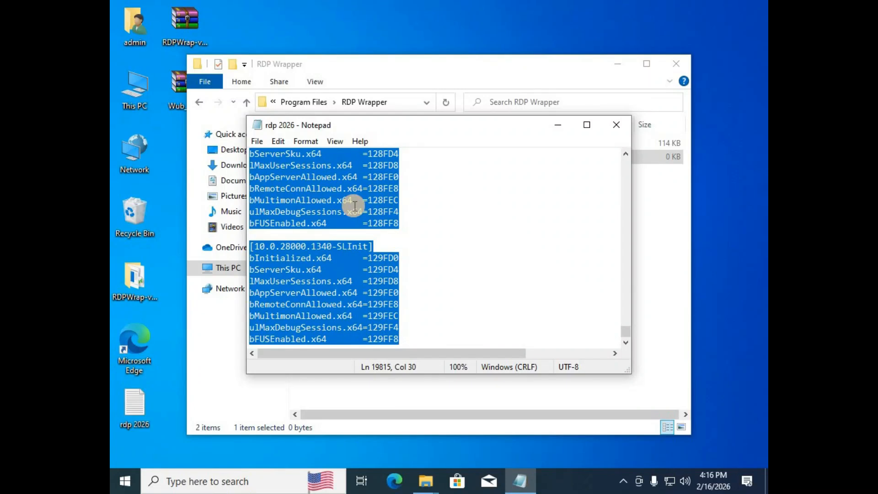
key("alt+space")
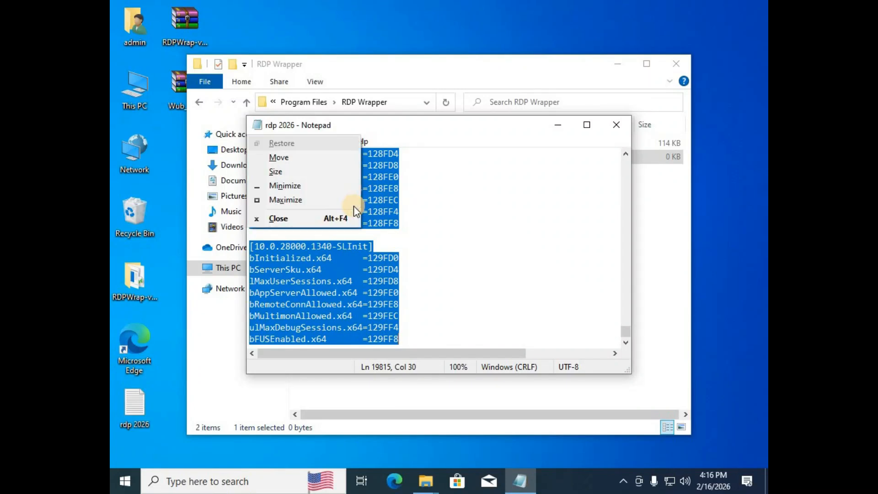
key("c")
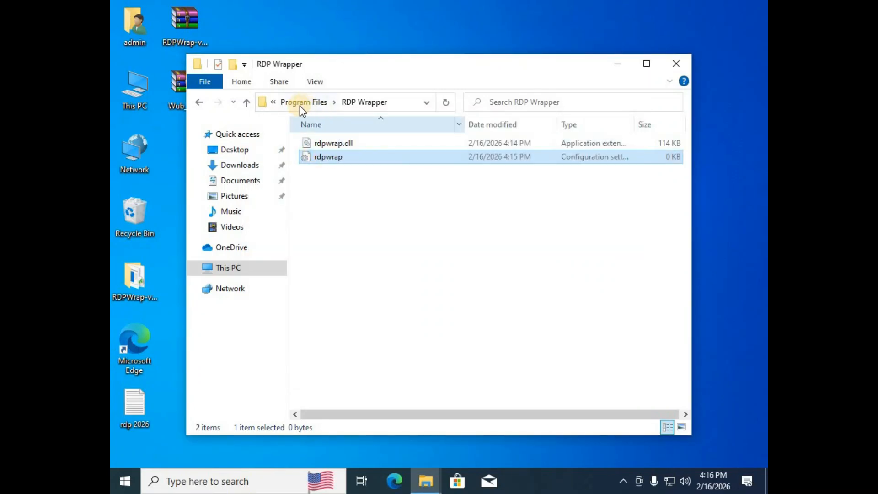
Paste the copied configuration text into the empty rdpwrap file, save it, and close the file and the RDP Wrapper folder.
double_click(333, 157)
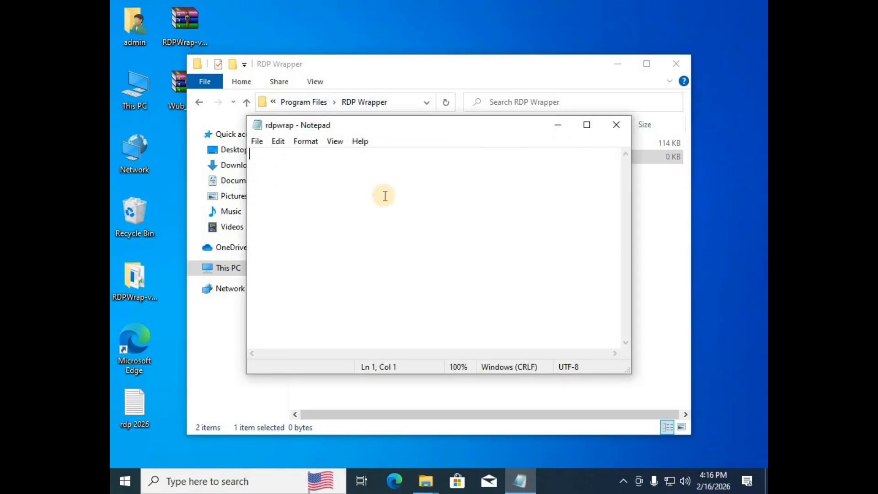
key("ctrl+v")
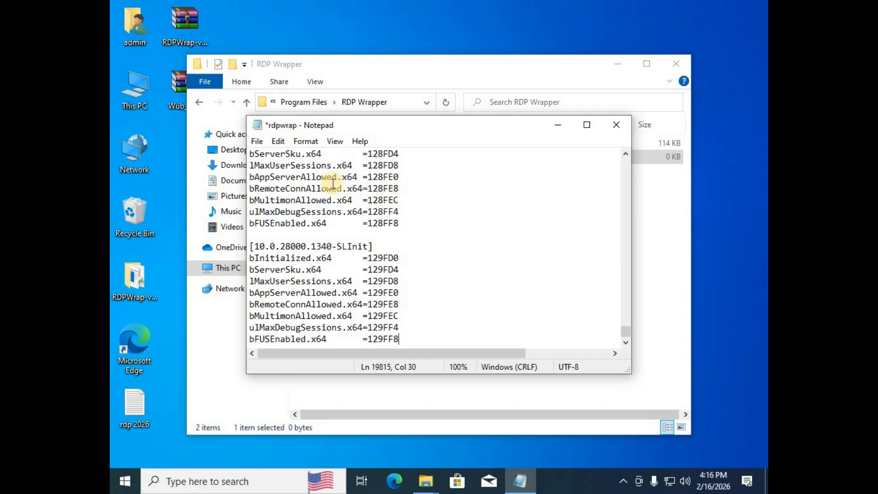
left_click(256, 141)
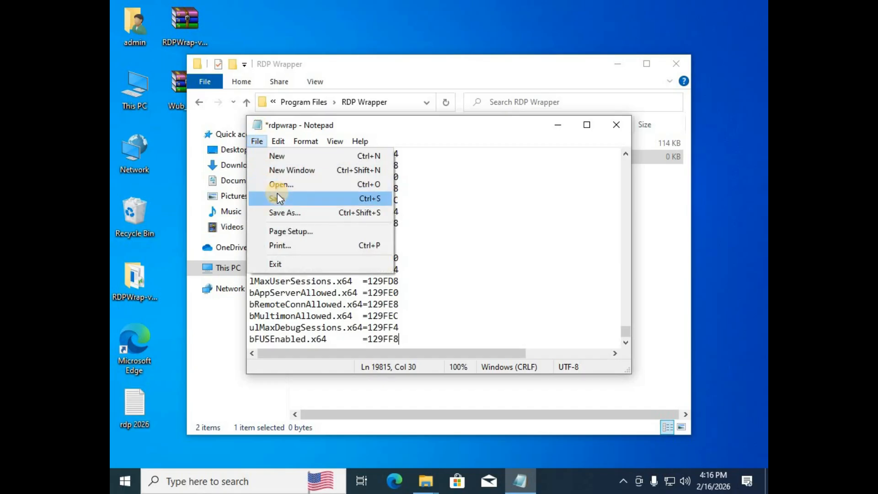
left_click(277, 198)
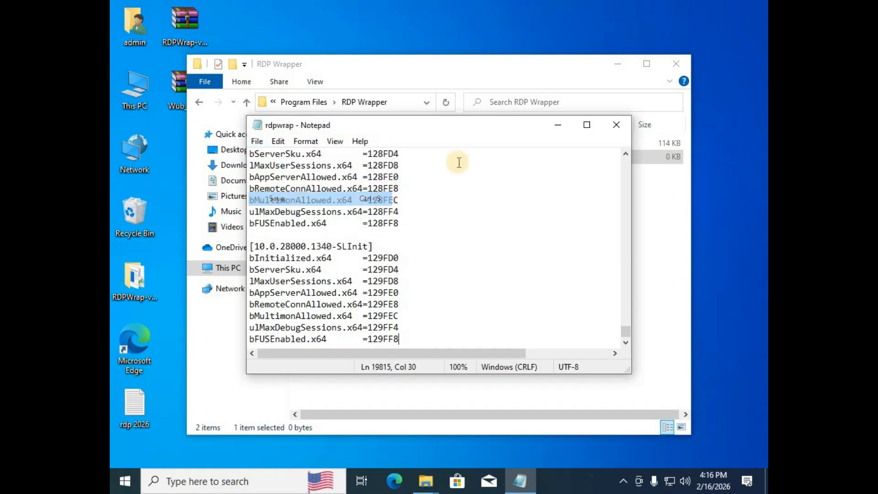
left_click(613, 129)
left_click(523, 247)
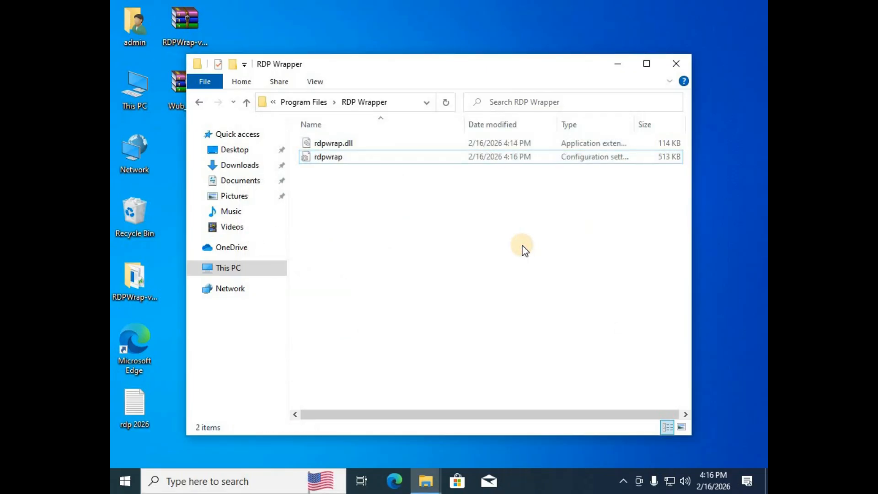
left_click(677, 64)
Launch the RDPConf program from the minimized RDPWrap-v1.6.2 folder.
left_click(425, 481)
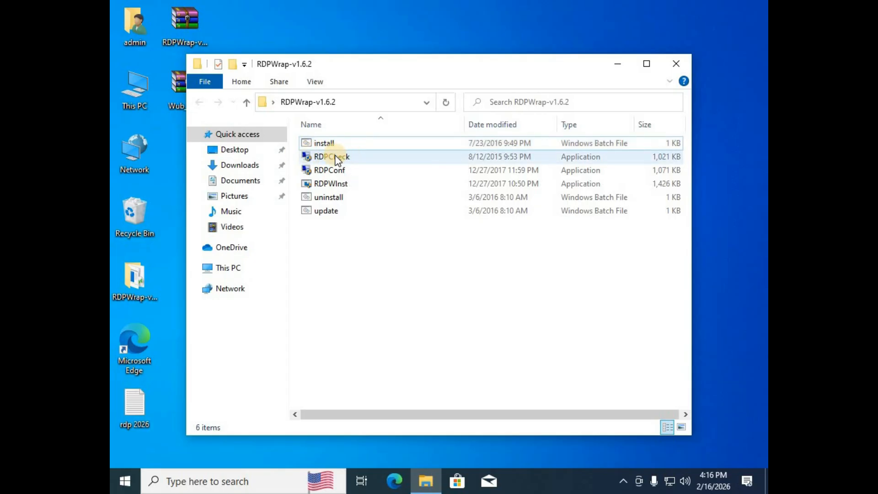
mouse_move(336, 155)
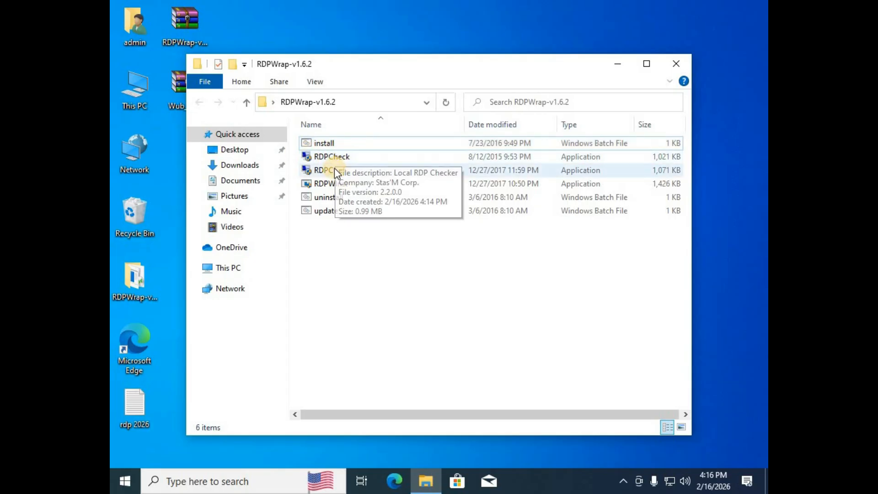
mouse_move(336, 173)
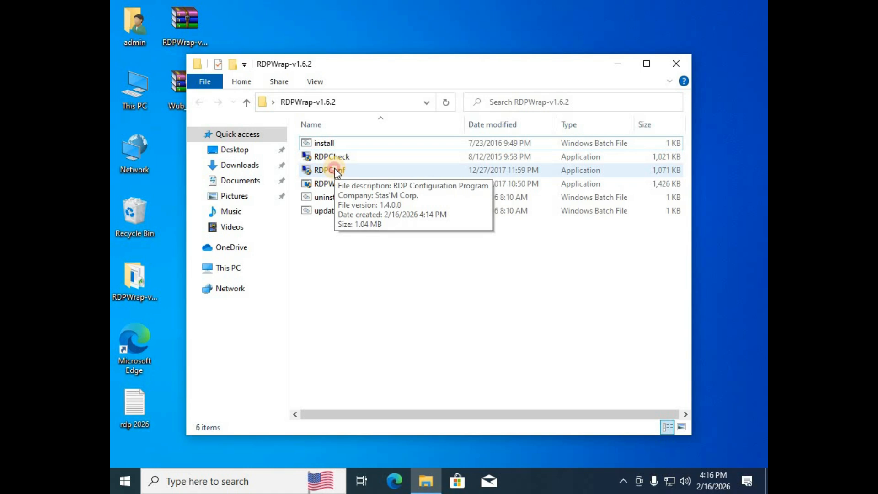
double_click(335, 170)
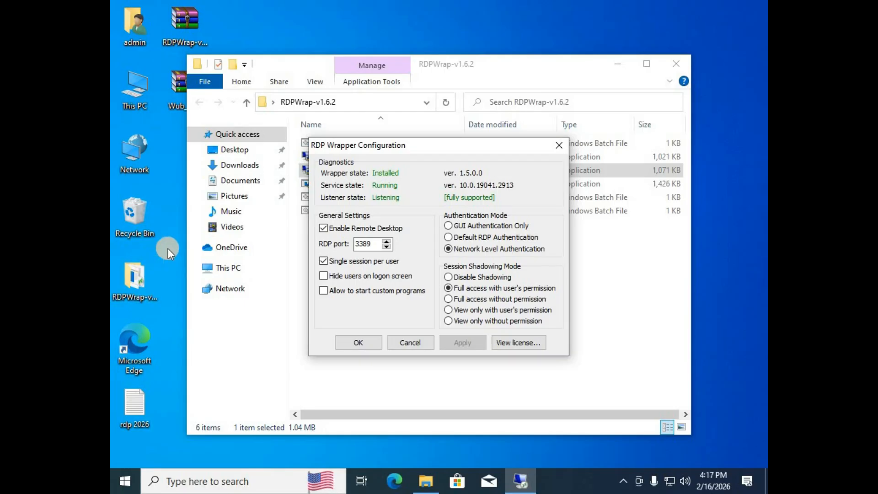
Toggle the single session per user option, apply and confirm the RDP Wrapper configuration, and close the RDPWrap-v1.6.2 folder.
left_click(324, 260)
left_click(324, 261)
left_click(461, 342)
left_click(360, 342)
left_click(386, 344)
left_click(679, 62)
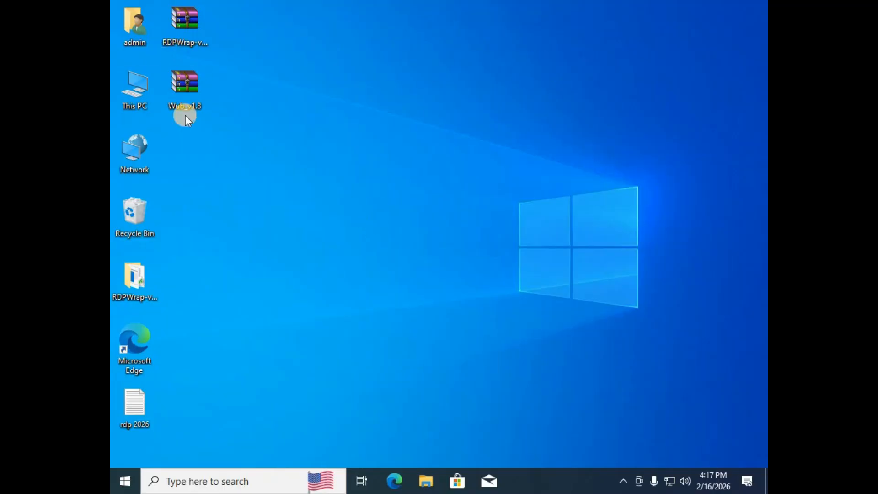
Search Windows for the update settings, check the update installation status and pause option, and close Settings.
left_click(180, 484)
type("upd")
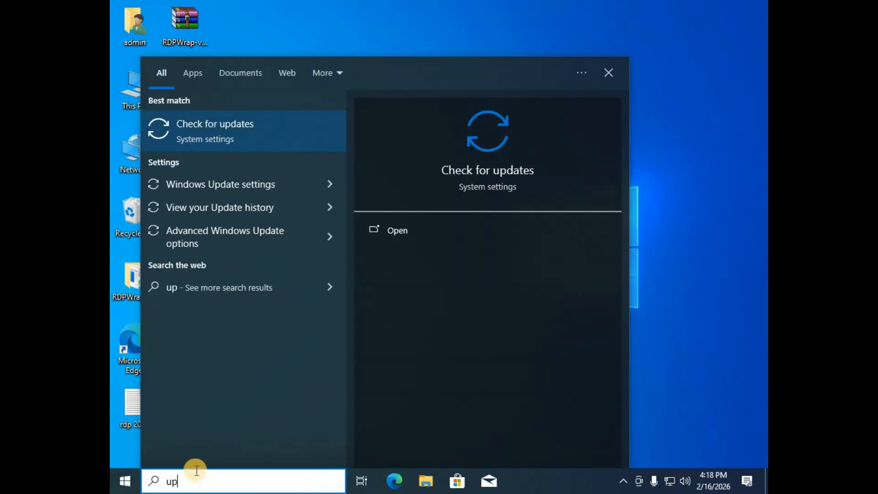
type("a")
left_click(238, 126)
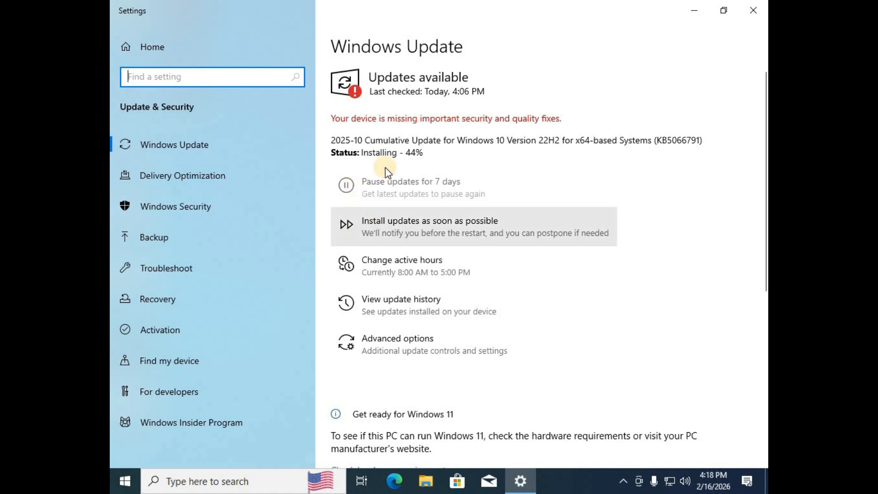
left_click_drag(402, 153, 440, 152)
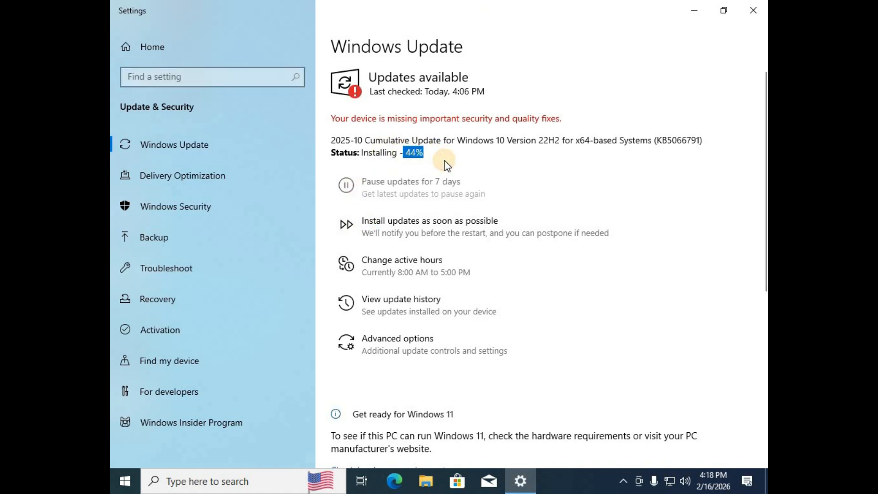
left_click(428, 181)
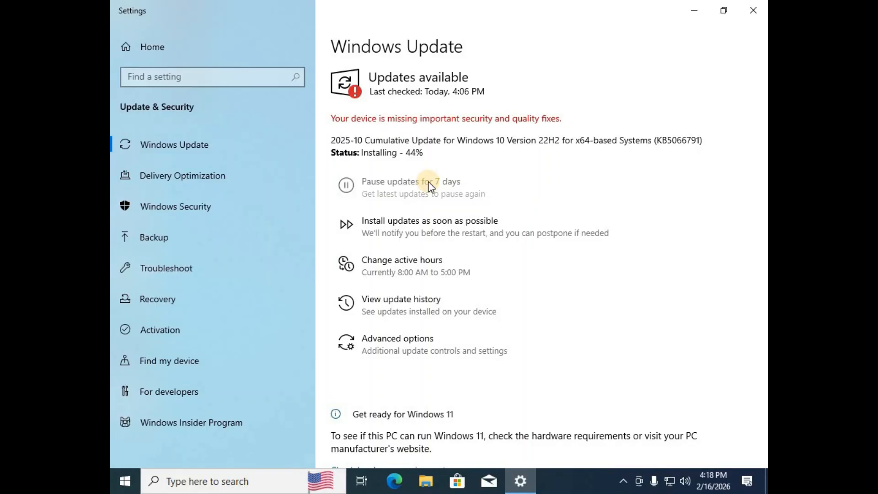
left_click(759, 5)
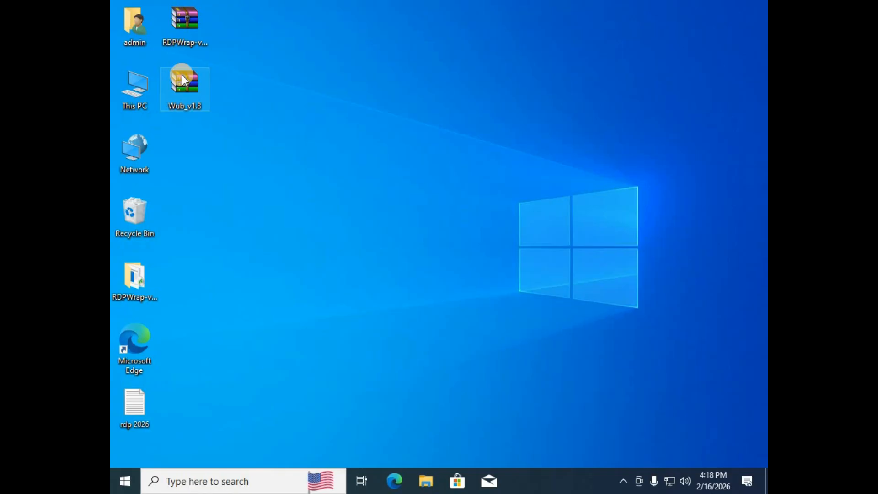
Extract the Wub_v1.8 archive into its own Wub_v1.8 folder on the desktop.
right_click(182, 76)
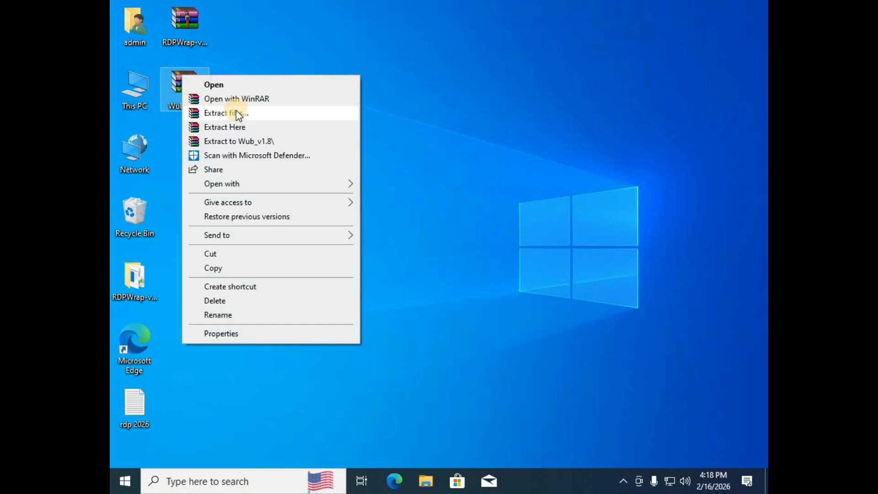
left_click(177, 108)
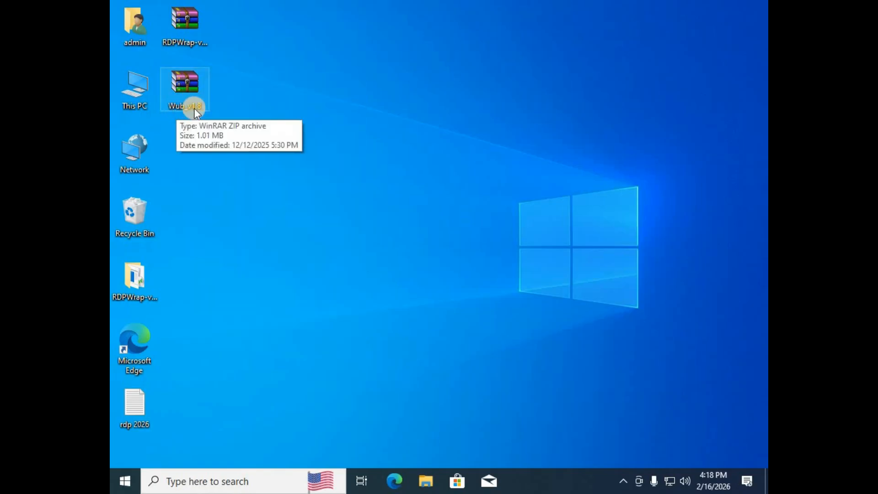
right_click(191, 93)
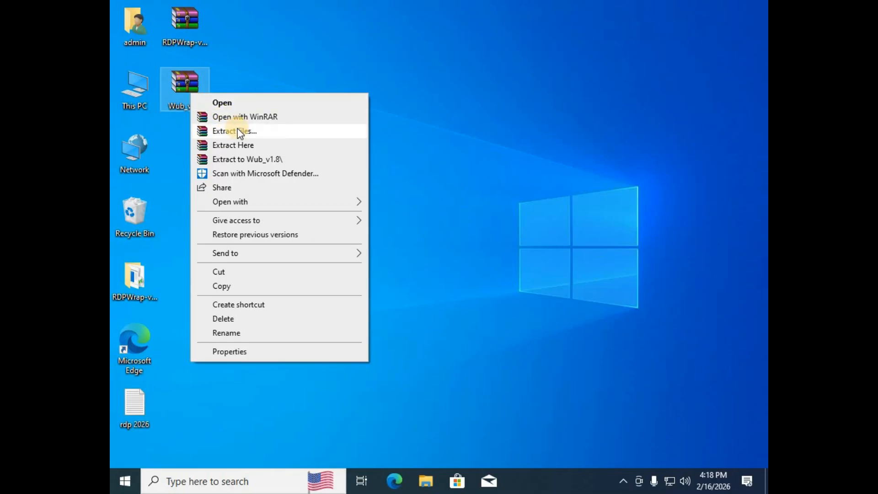
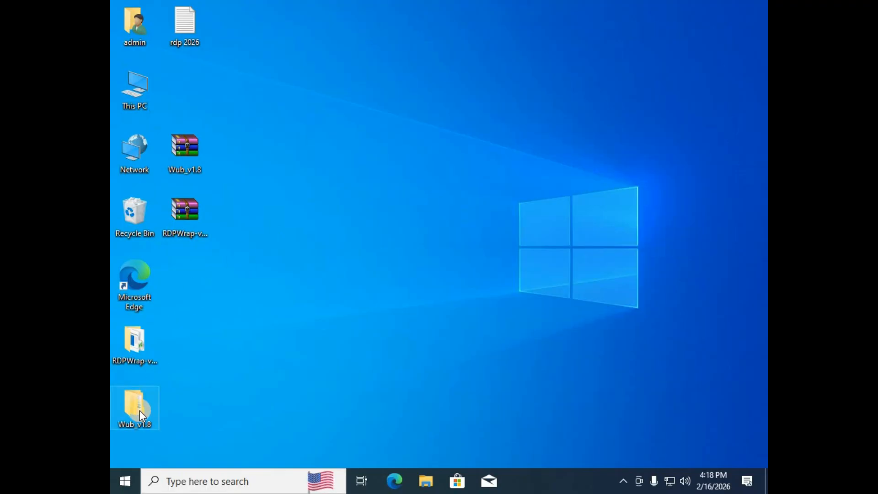
Open the Wub folder inside the extracted Wub_v1.8 folder and run Wub_x64 as administrator.
double_click(139, 411)
double_click(331, 144)
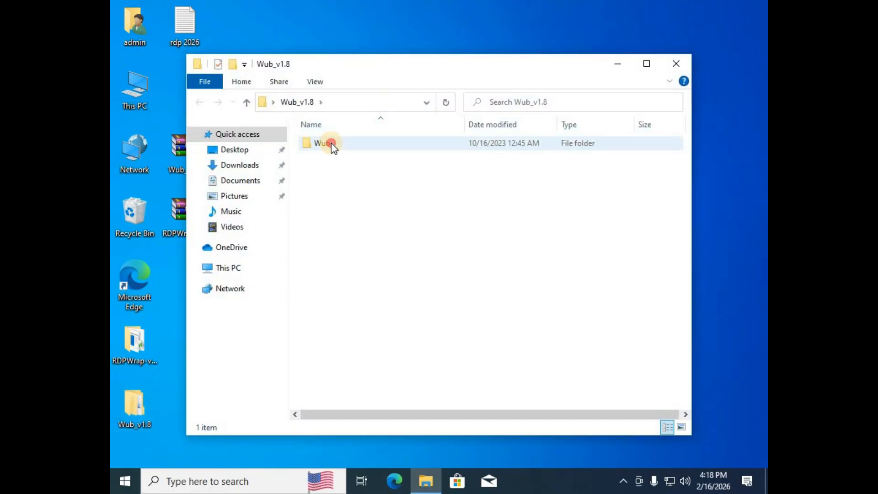
left_click(324, 186)
right_click(324, 186)
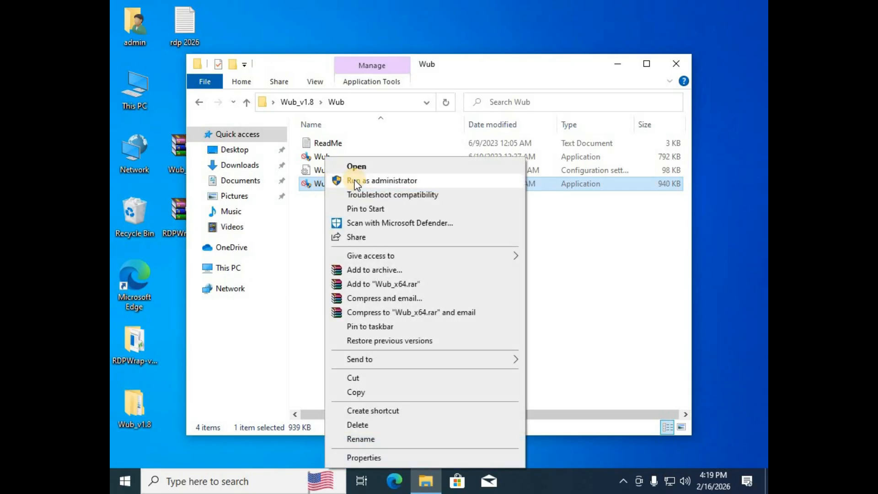
left_click(356, 182)
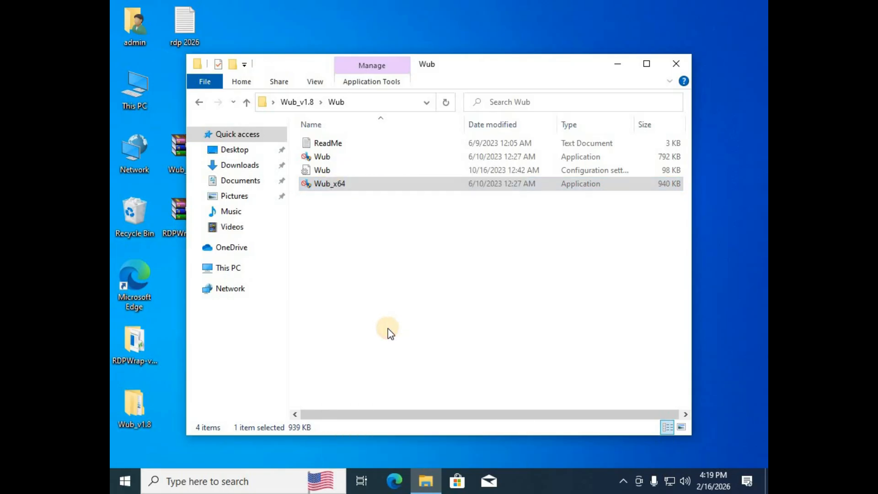
Disable Windows updates with service settings protected, apply the change, and close Windows Update Blocker and the Wub folder.
left_click(334, 238)
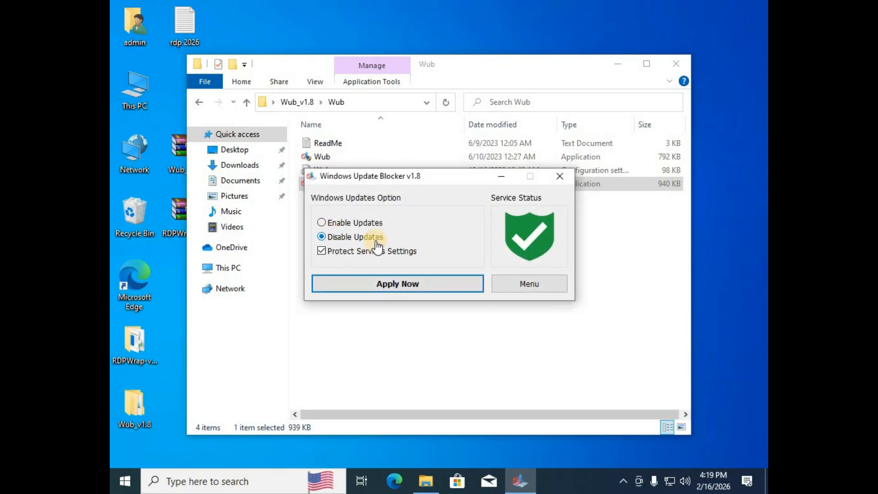
left_click(392, 293)
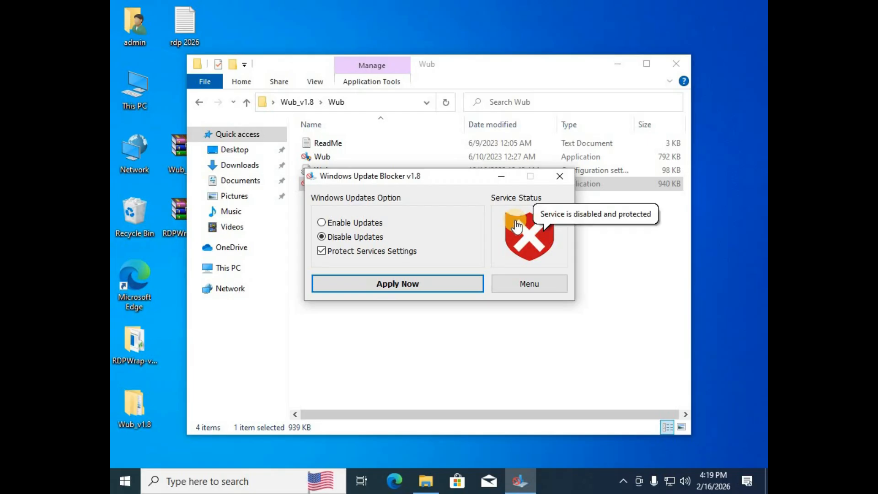
left_click(559, 176)
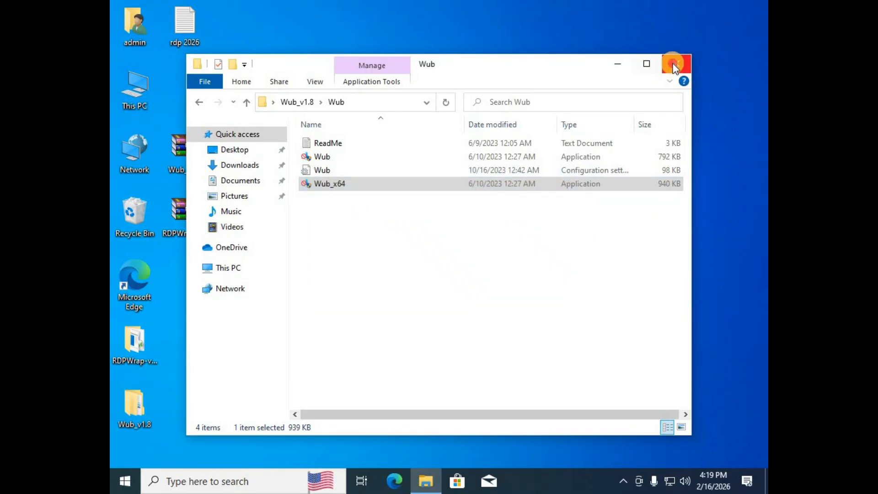
left_click(675, 64)
right_click(358, 205)
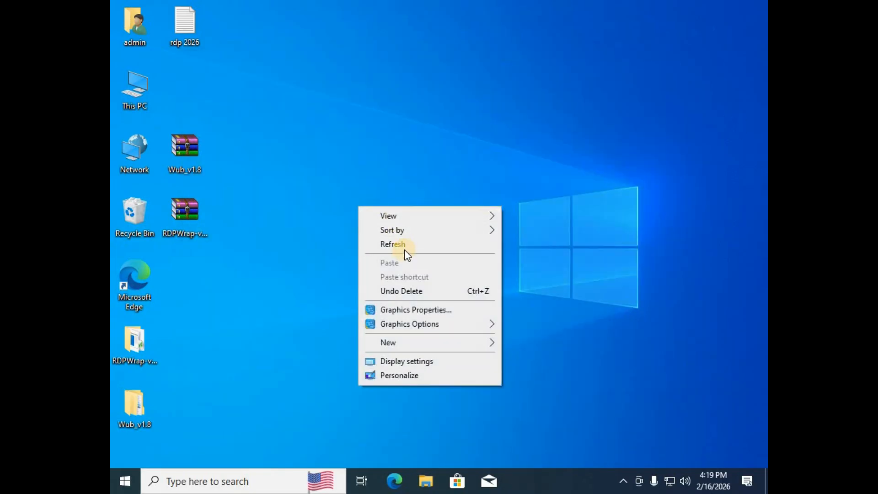
left_click(402, 243)
right_click(351, 169)
left_click(377, 207)
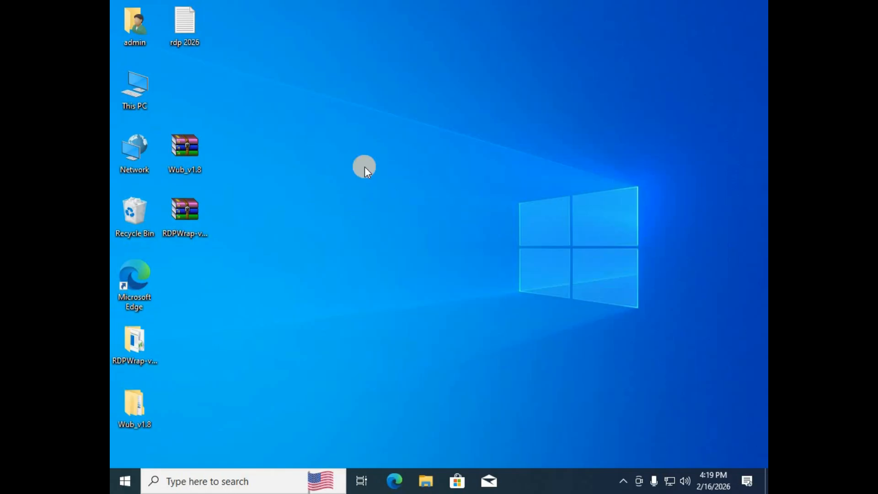
Open Computer Management for This PC and display the Users folder under Local Users and Groups.
right_click(136, 100)
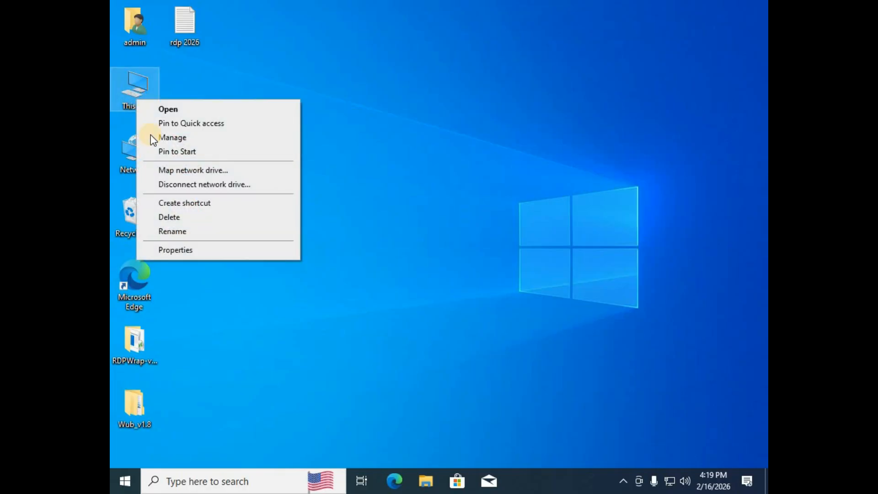
left_click(176, 138)
right_click(335, 164)
left_click(374, 203)
right_click(350, 193)
left_click(376, 227)
right_click(345, 201)
left_click(368, 227)
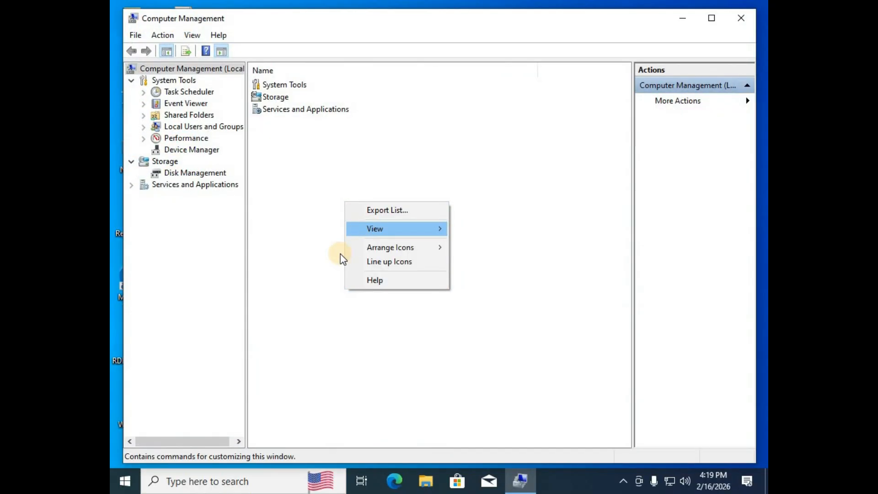
left_click(318, 257)
double_click(188, 128)
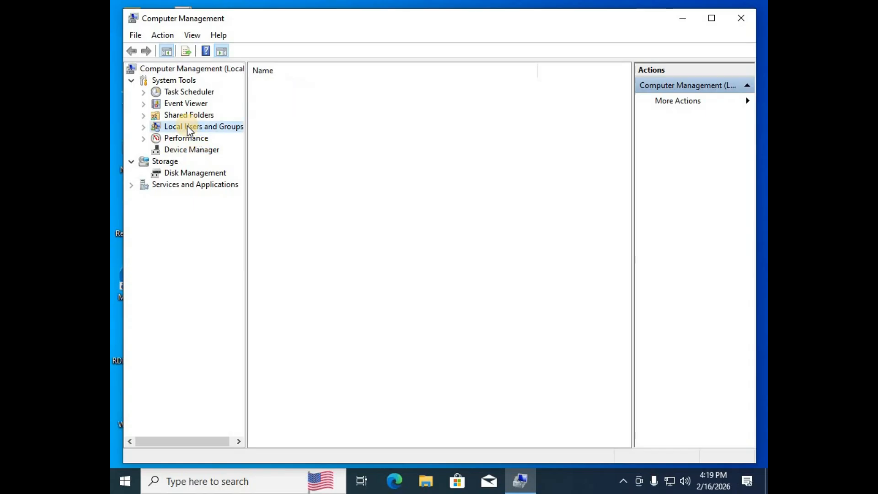
left_click(187, 140)
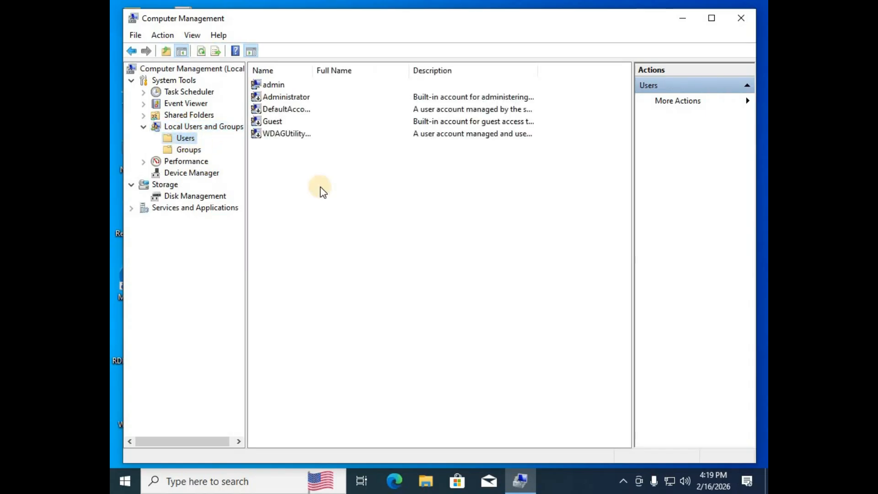
Create local user a with a confirmed password, no password change required at next logon, user unable to change it, and password never expiring.
right_click(294, 183)
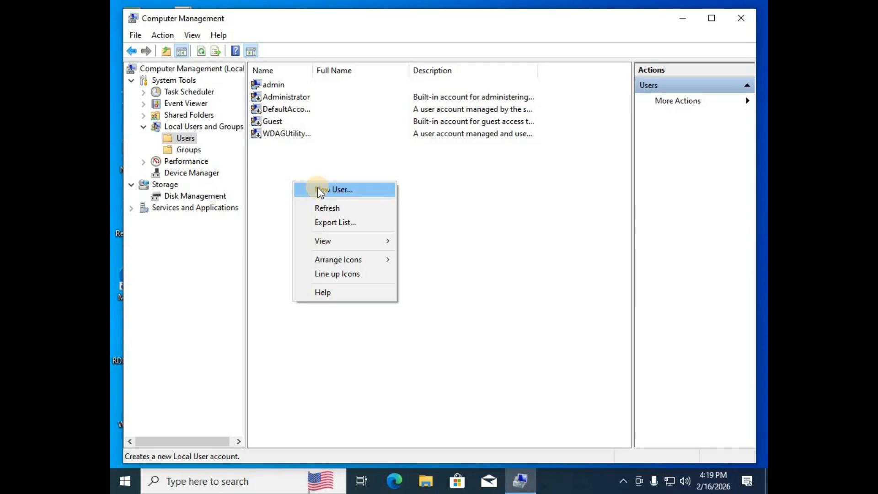
left_click(320, 190)
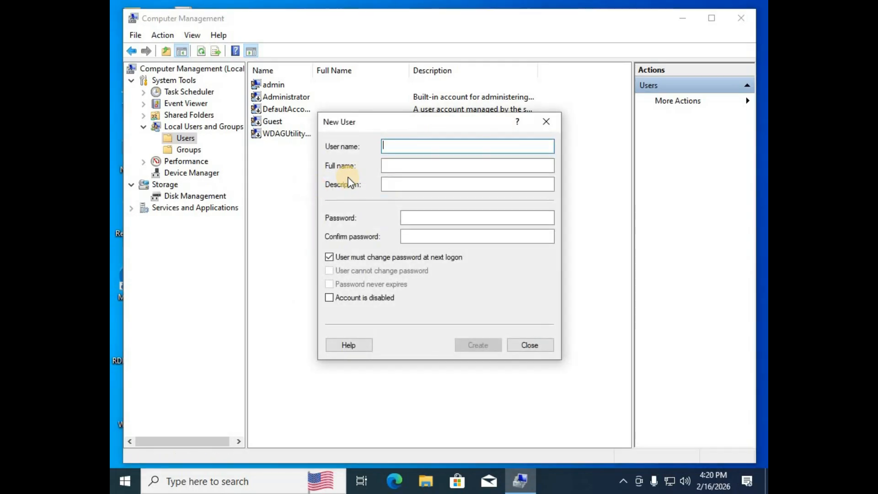
type("a")
left_click(408, 220)
type("a")
left_click(408, 236)
type("a")
left_click(375, 259)
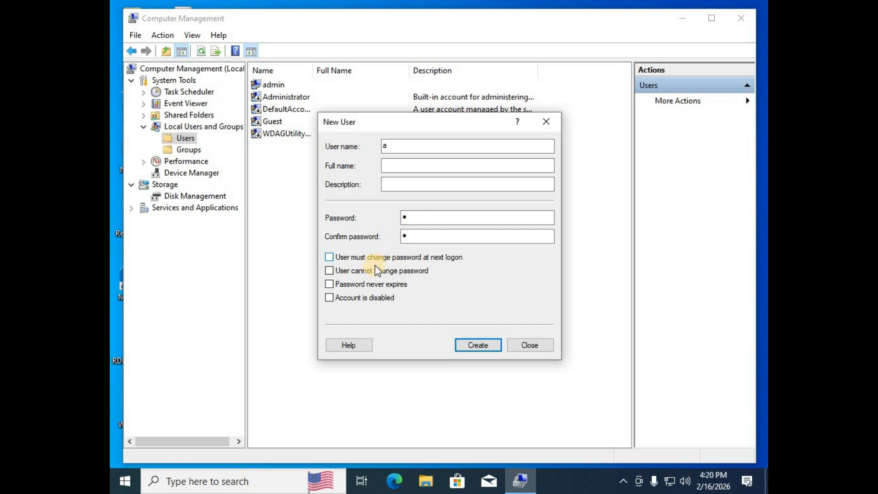
left_click(347, 272)
left_click(359, 286)
left_click(477, 345)
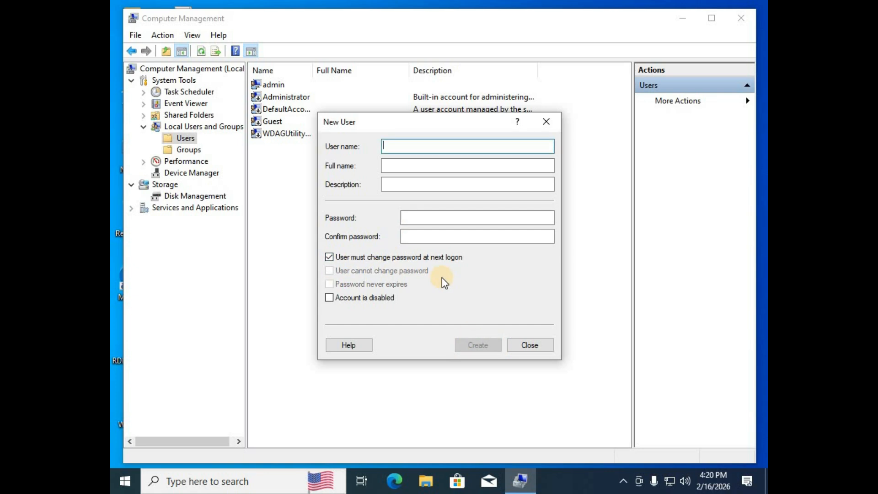
Create local user b with a confirmed password and the same fixed, never-expiring password options, and close the New User dialog.
type("b")
left_click(413, 216)
type("b")
left_click(412, 236)
type("b")
left_click(368, 259)
left_click(366, 272)
left_click(368, 285)
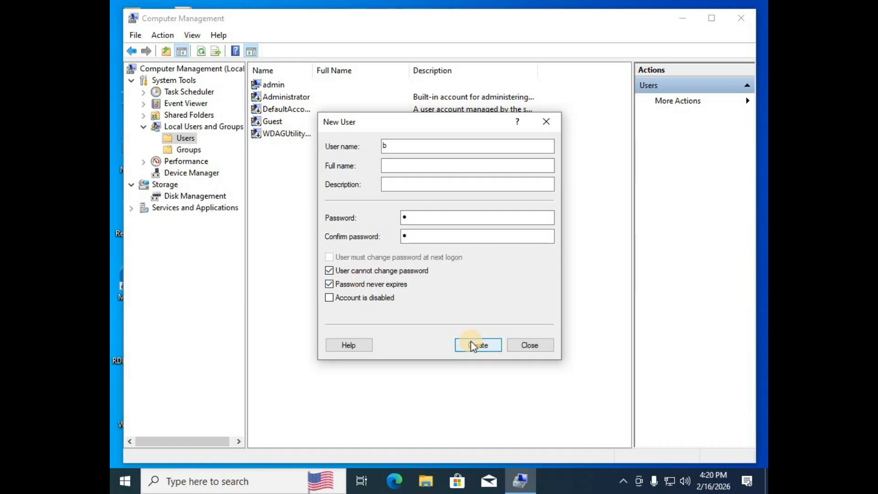
left_click(473, 345)
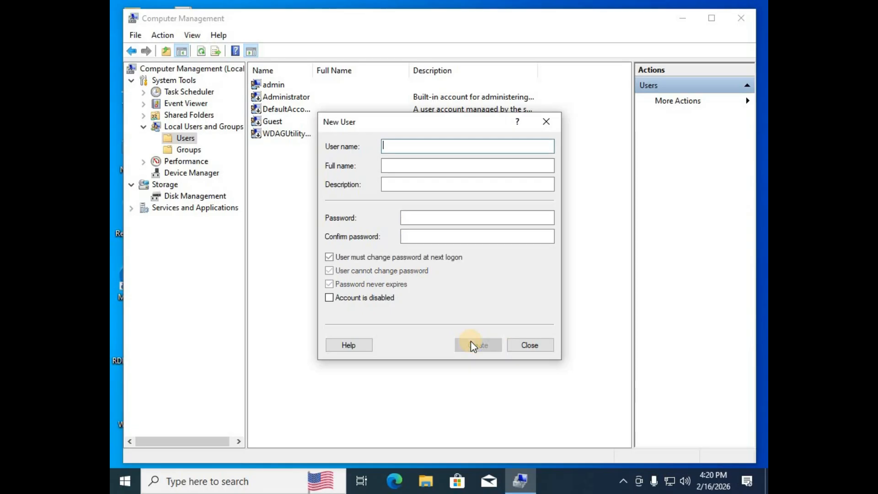
left_click(542, 345)
right_click(378, 281)
left_click(353, 337)
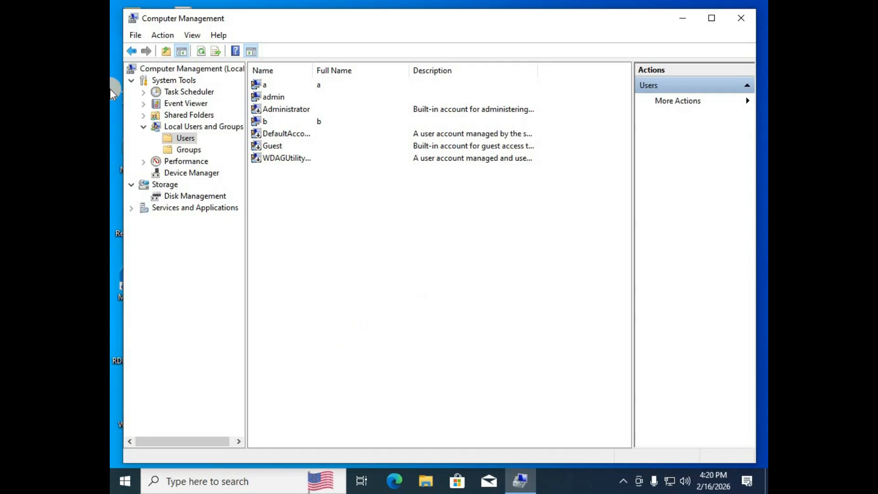
Add users a and b to the Administrators group and apply the membership change.
left_click(189, 151)
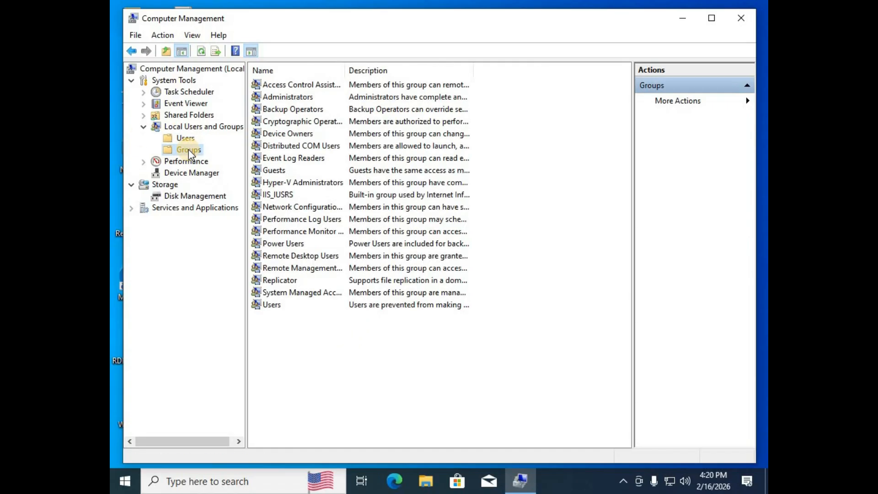
double_click(273, 97)
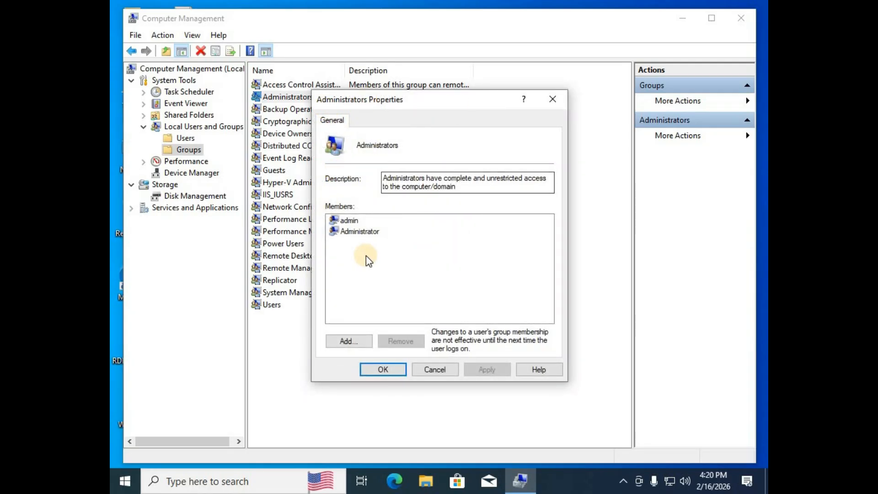
left_click(356, 342)
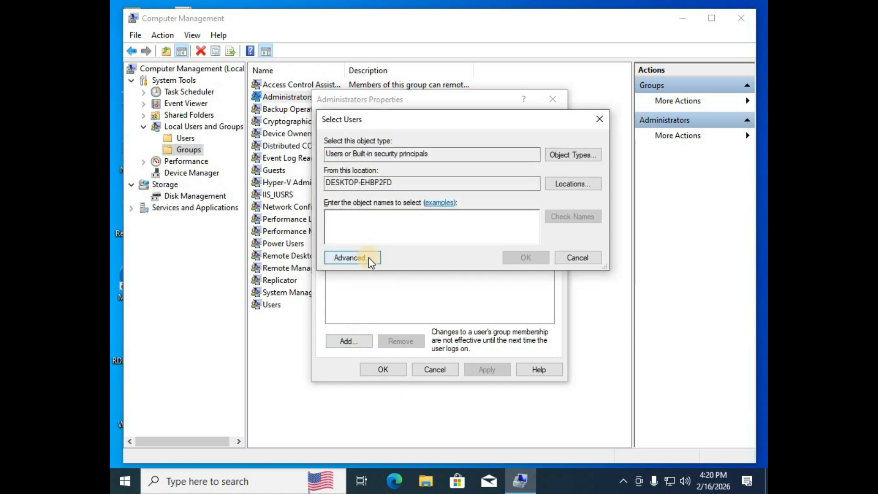
left_click(352, 258)
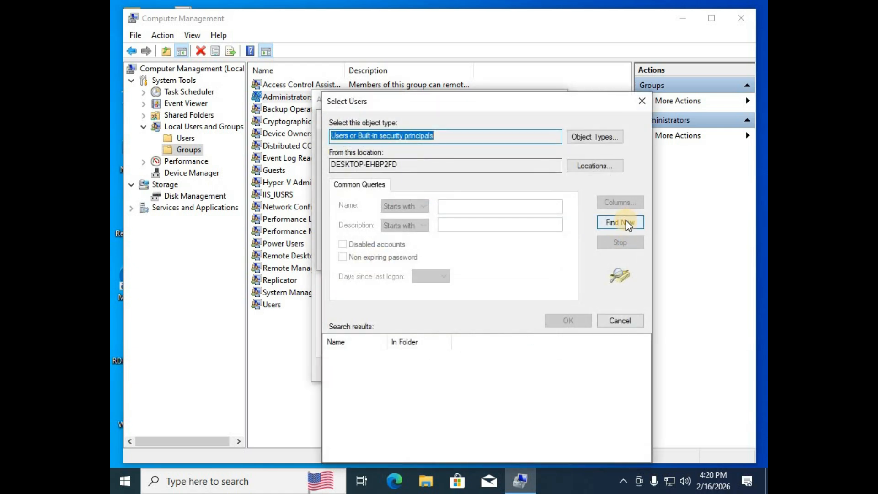
left_click(625, 221)
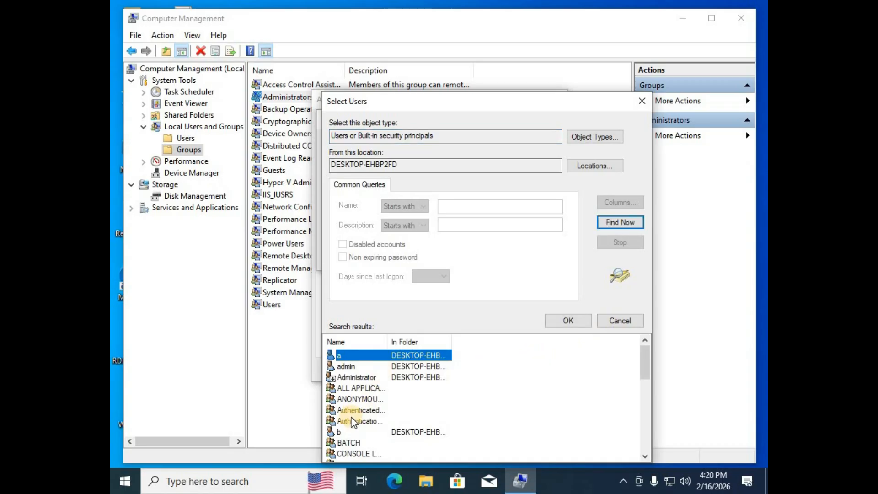
left_click(338, 431, "ctrl")
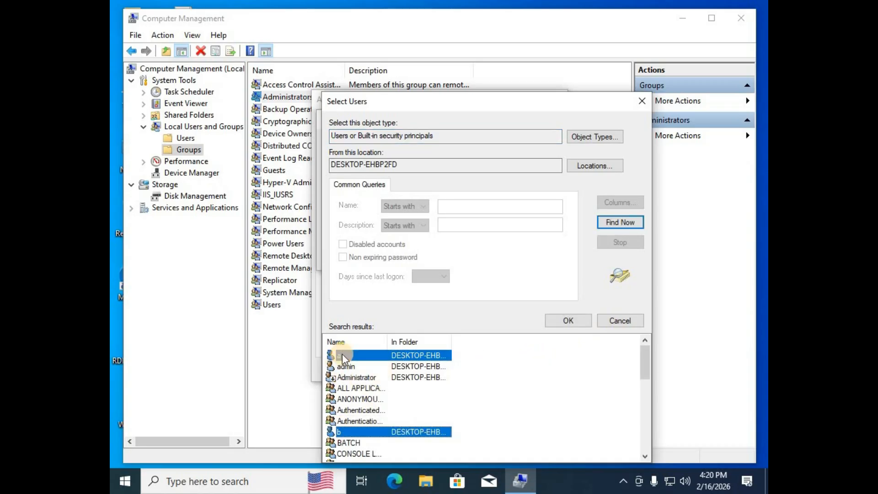
left_click(556, 324)
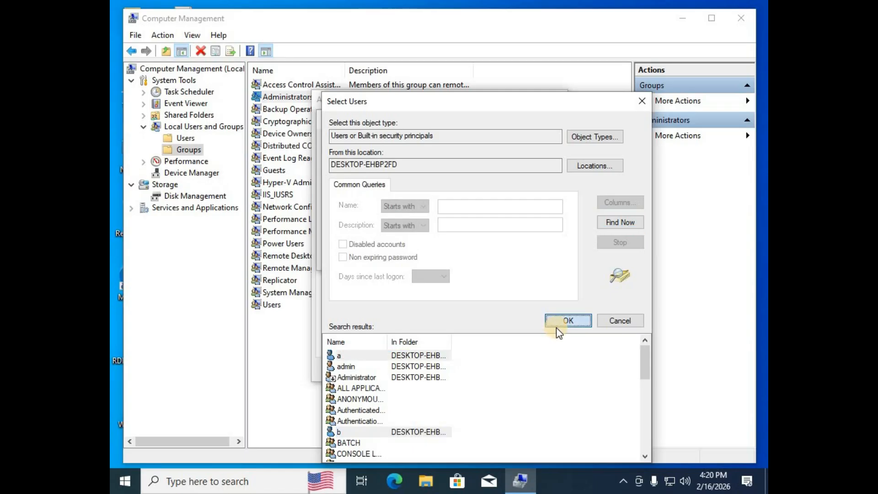
left_click(526, 257)
left_click(492, 368)
left_click(388, 369)
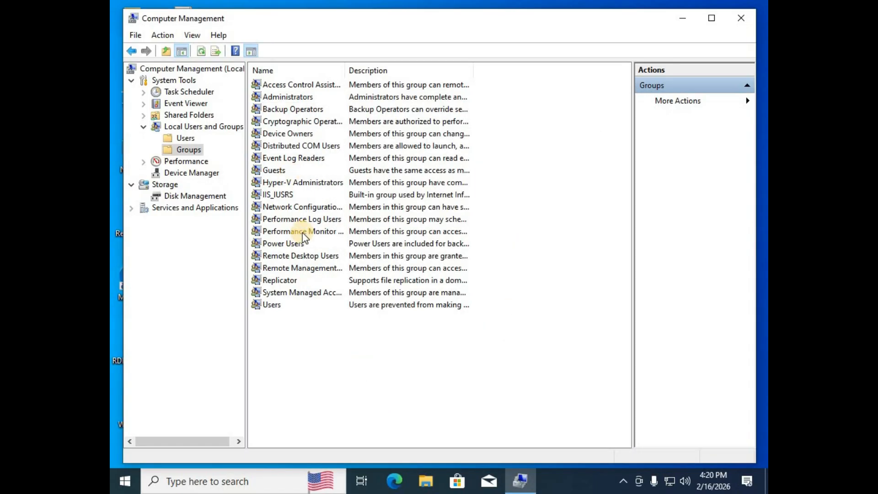
Add users a and b to the Remote Desktop Users group, confirm the change, and close Computer Management.
double_click(295, 258)
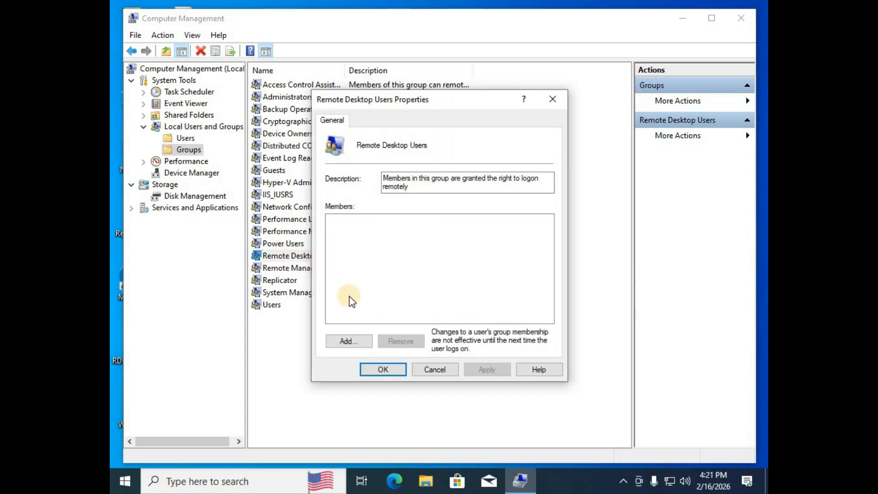
left_click(350, 341)
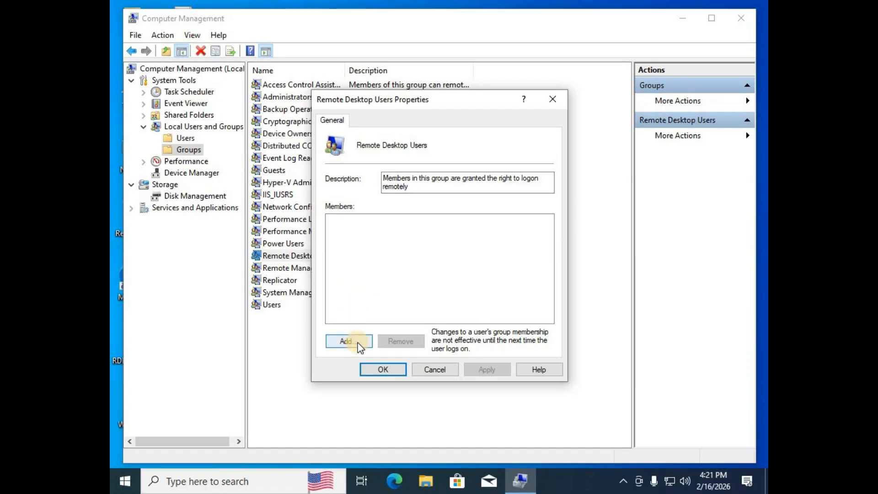
left_click(353, 260)
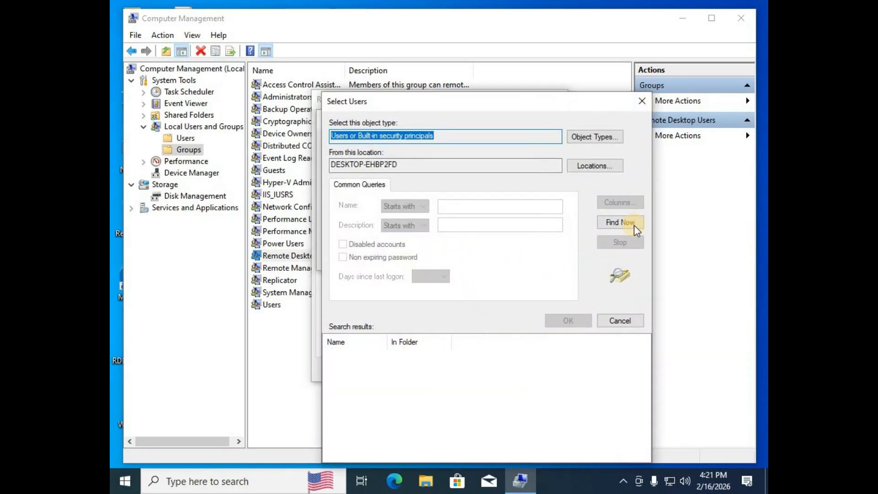
left_click(630, 224)
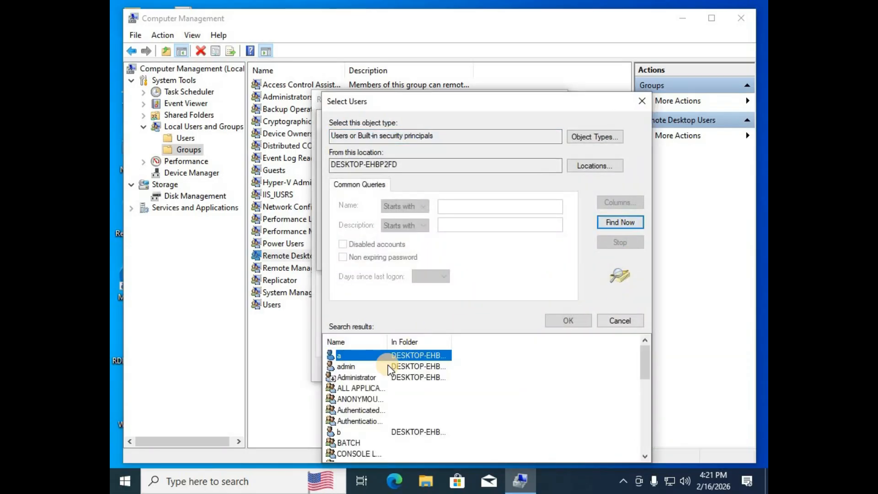
left_click(341, 432, "ctrl")
left_click(559, 319)
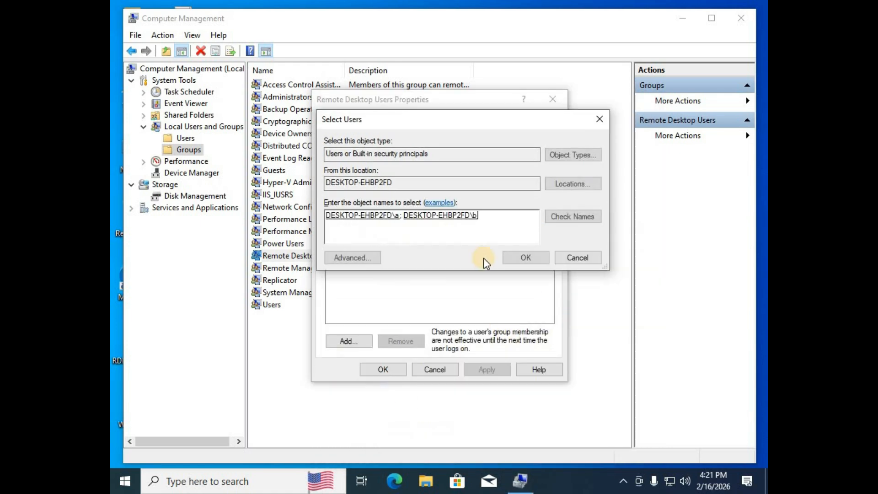
left_click(517, 257)
left_click(488, 366)
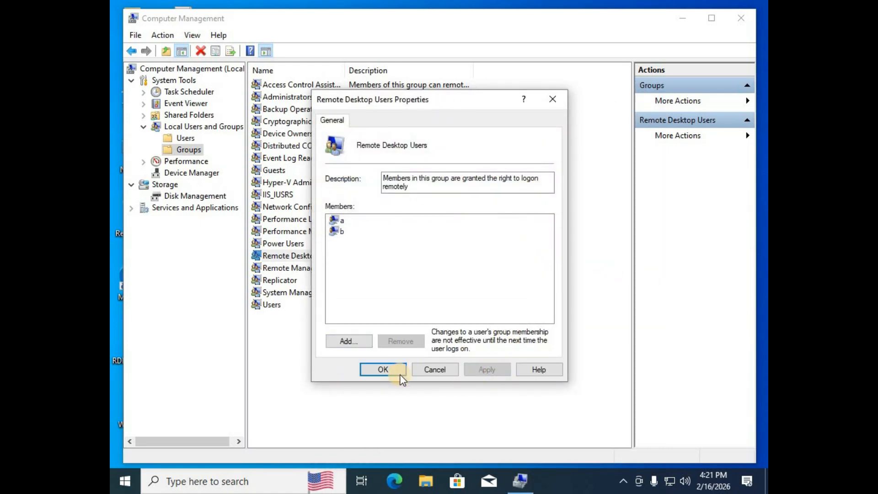
left_click(383, 370)
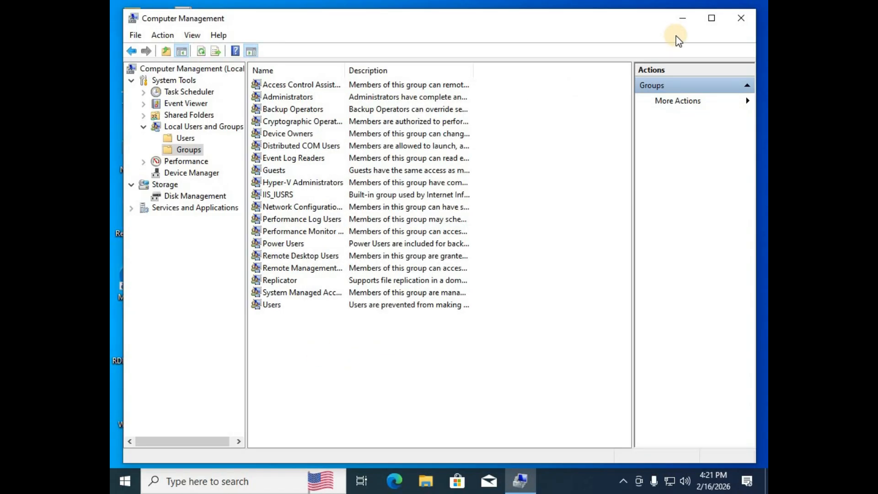
left_click(745, 20)
right_click(500, 127)
left_click(546, 163)
right_click(413, 131)
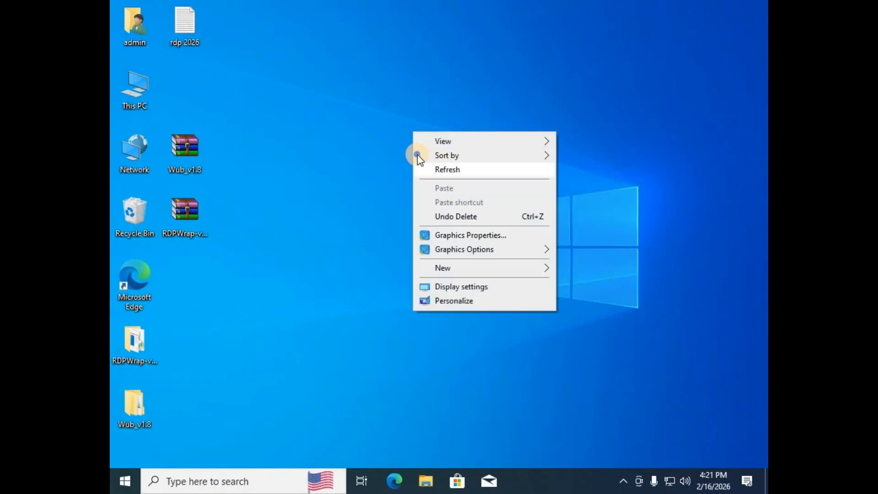
left_click(446, 170)
right_click(140, 91)
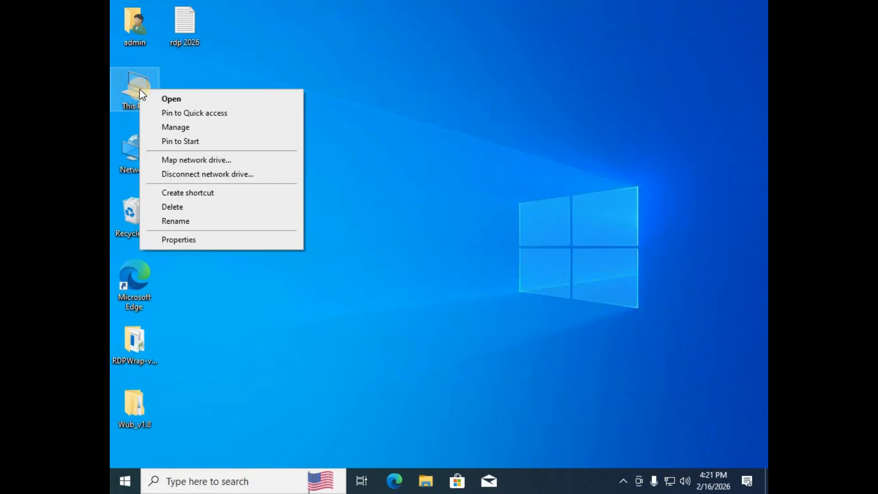
left_click(179, 240)
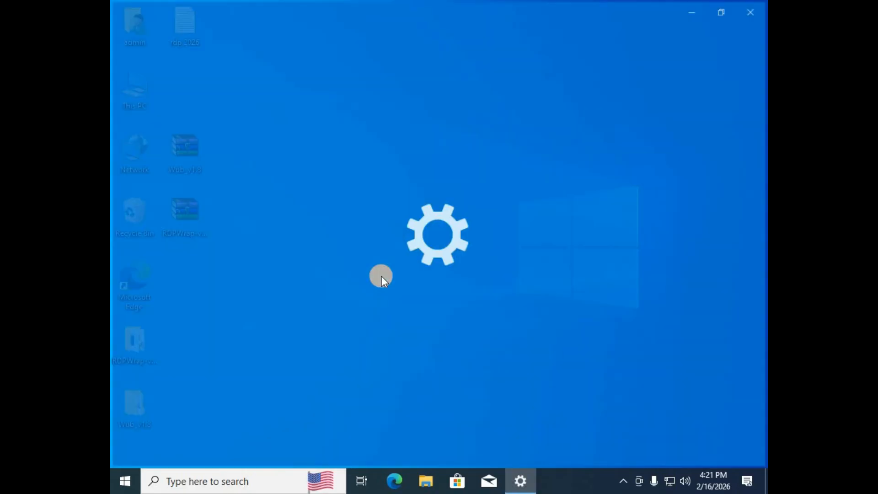
scroll(428, 282, "down", 3)
scroll(429, 282, "down", 5)
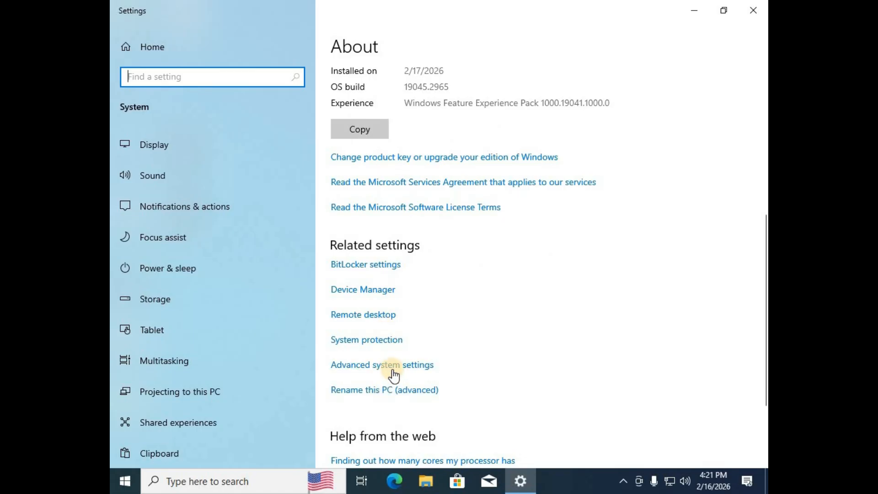
left_click(387, 320)
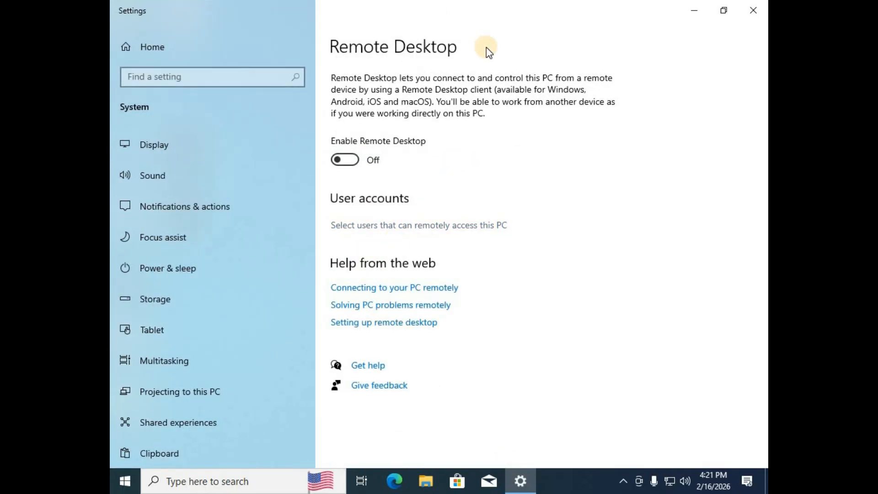
left_click(753, 10)
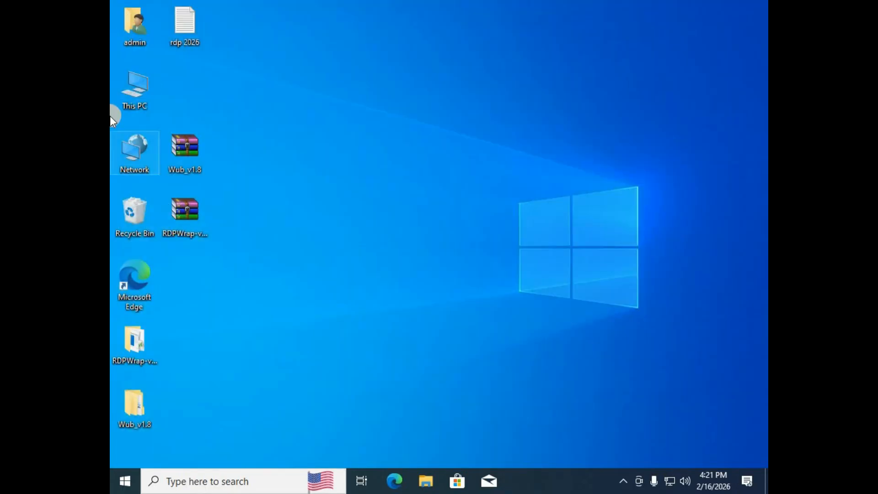
Remove the Network Level Authentication requirement for remote connections in this PC's advanced system properties, and check the Remote Assistance settings.
right_click(139, 81)
left_click(196, 240)
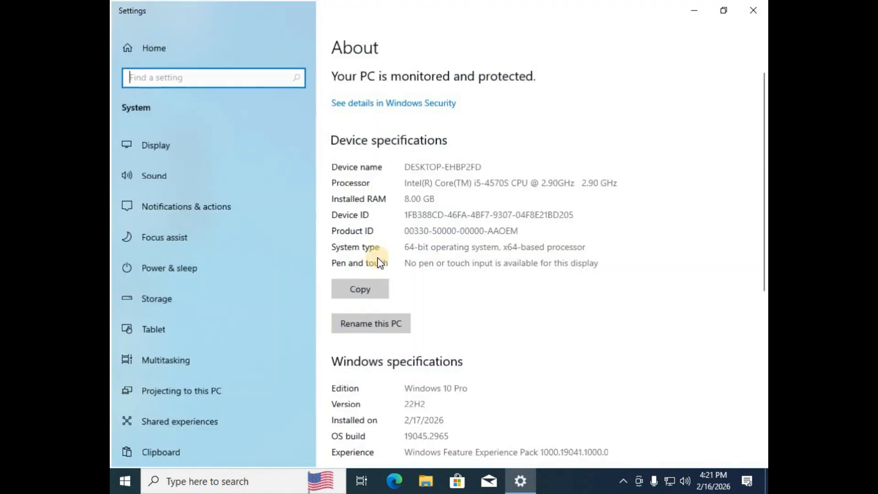
scroll(379, 263, "down", 9)
left_click(396, 300)
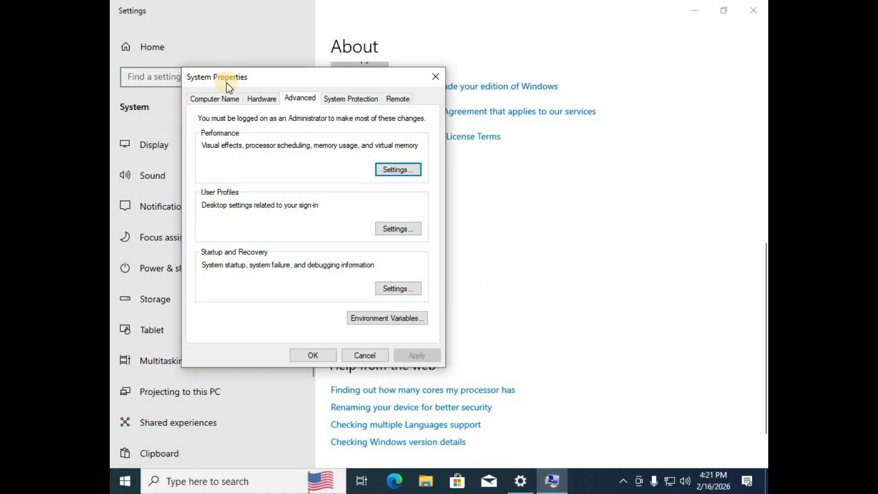
left_click(405, 101)
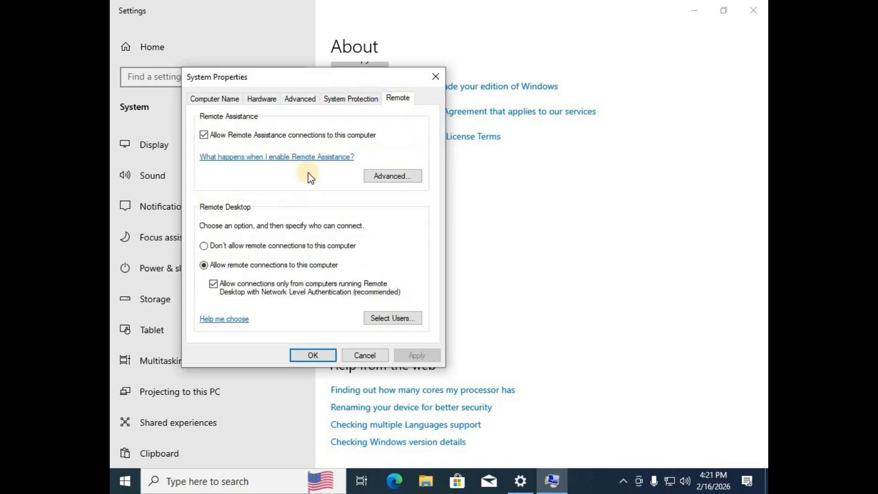
left_click(220, 283)
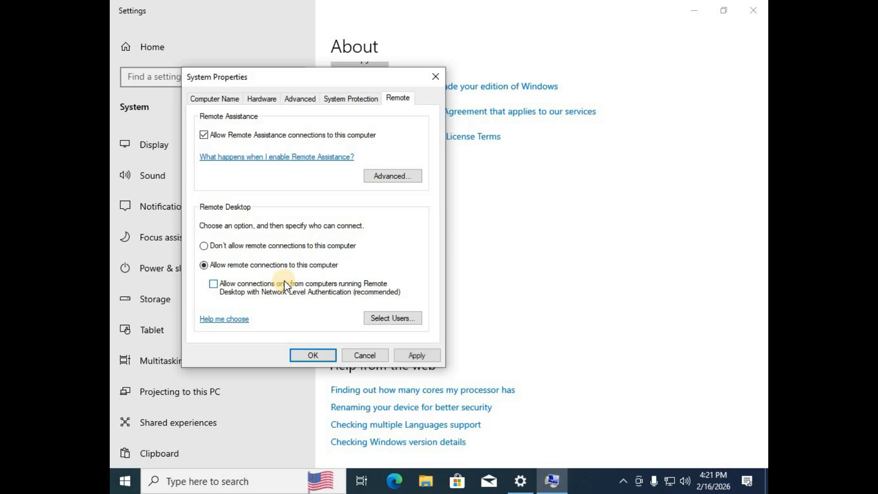
left_click(387, 182)
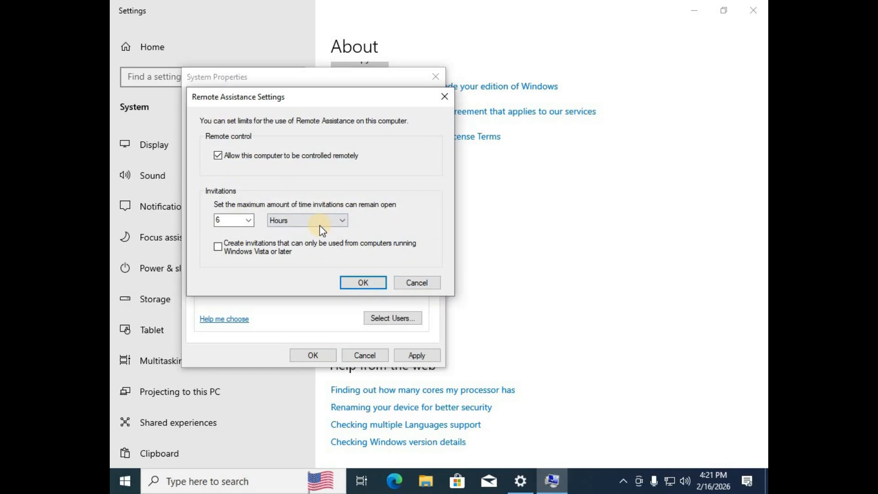
left_click(416, 282)
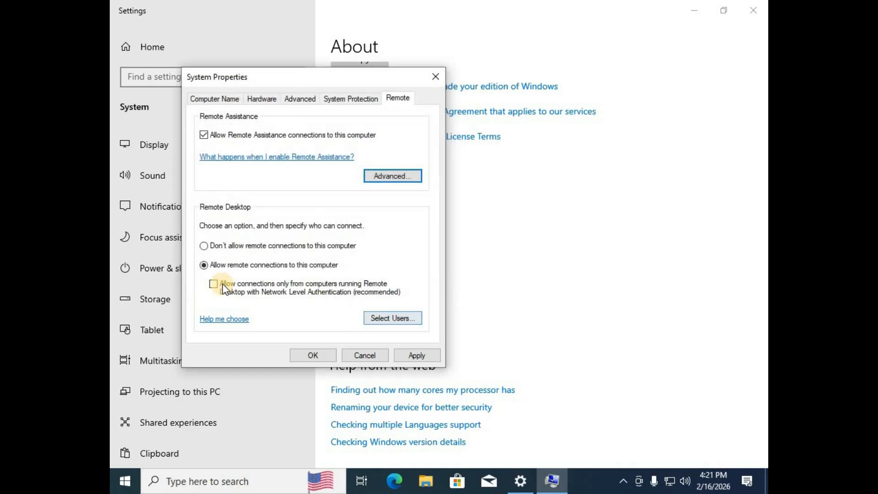
Review the users allowed to connect through Remote Desktop and apply the remote connection settings.
left_click(396, 319)
left_click(211, 175)
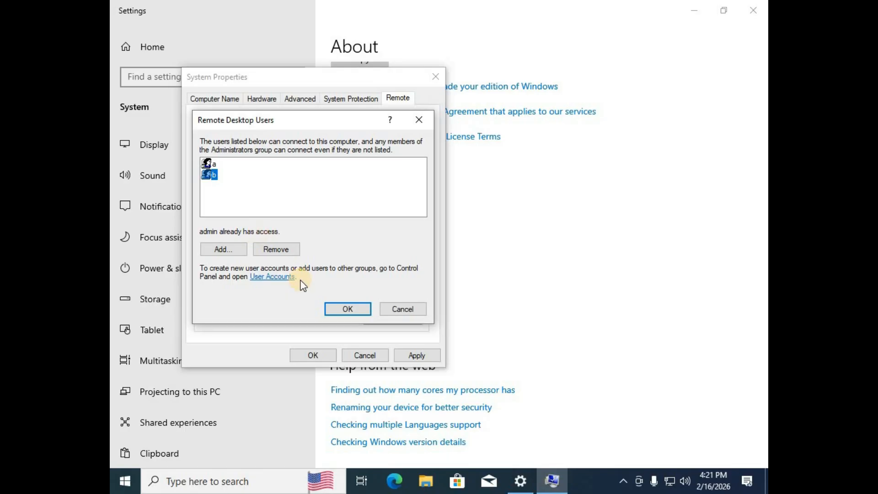
left_click(347, 310)
left_click(408, 355)
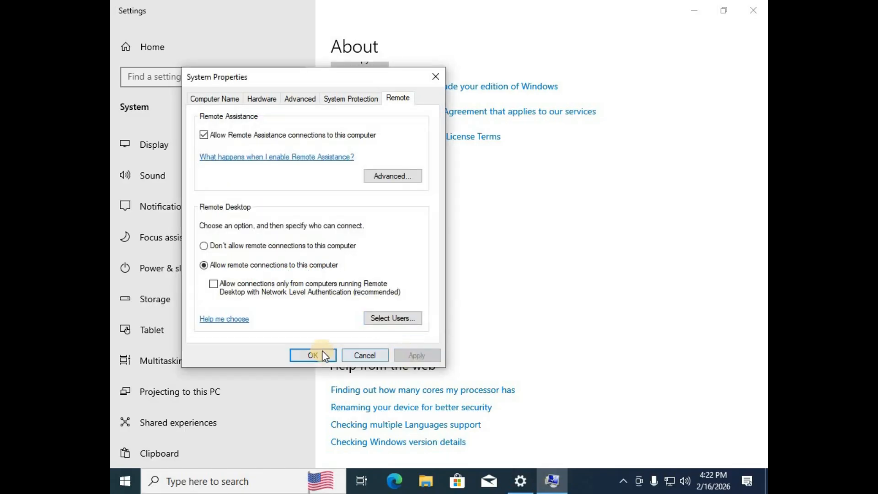
left_click(322, 352)
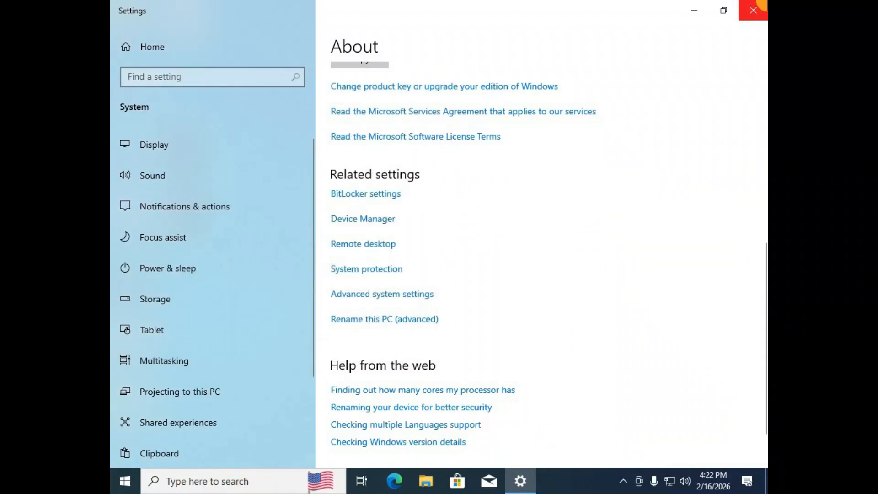
left_click(757, 7)
right_click(448, 121)
left_click(282, 328)
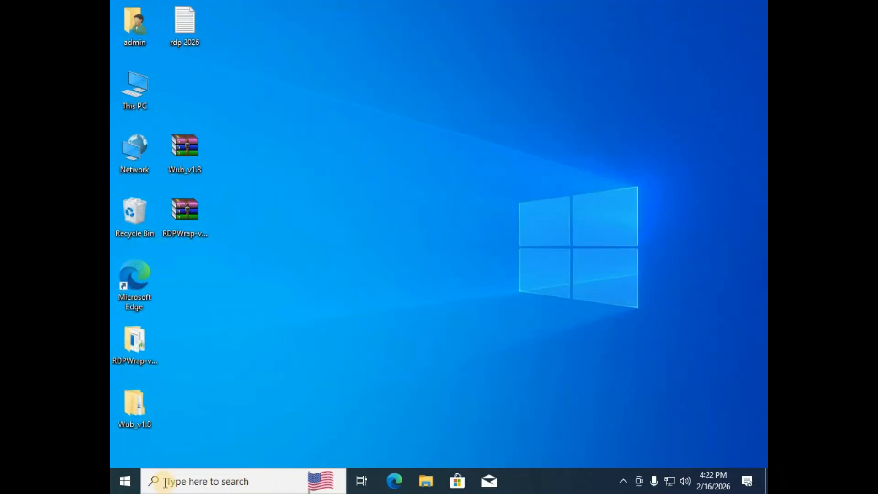
Search for the firewall status settings and turn off Windows Defender Firewall for both private and public networks.
left_click(206, 480)
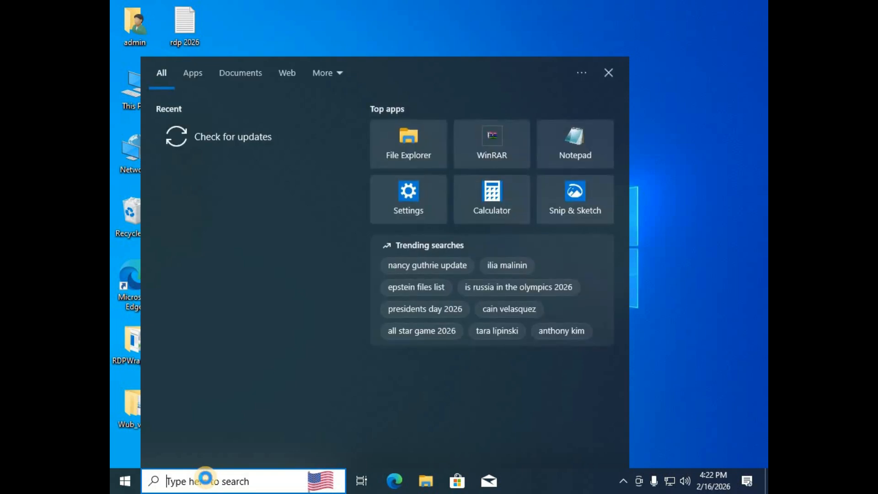
type("fire")
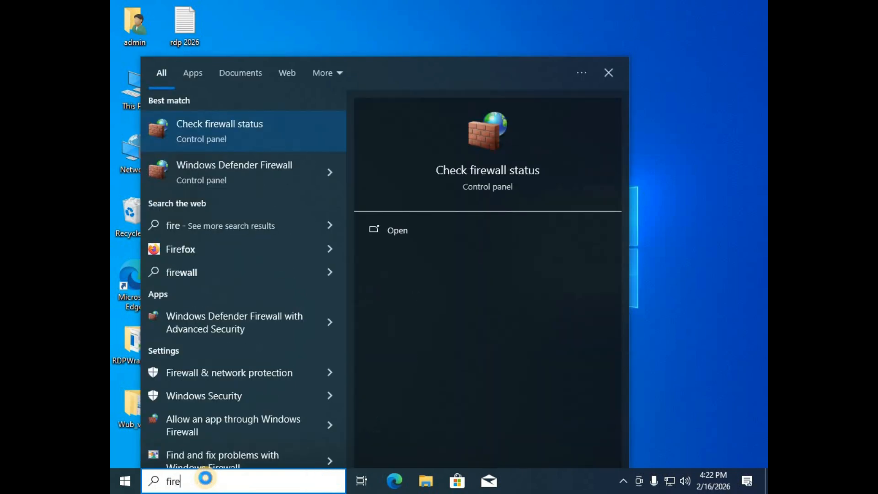
key("Down")
key("Up")
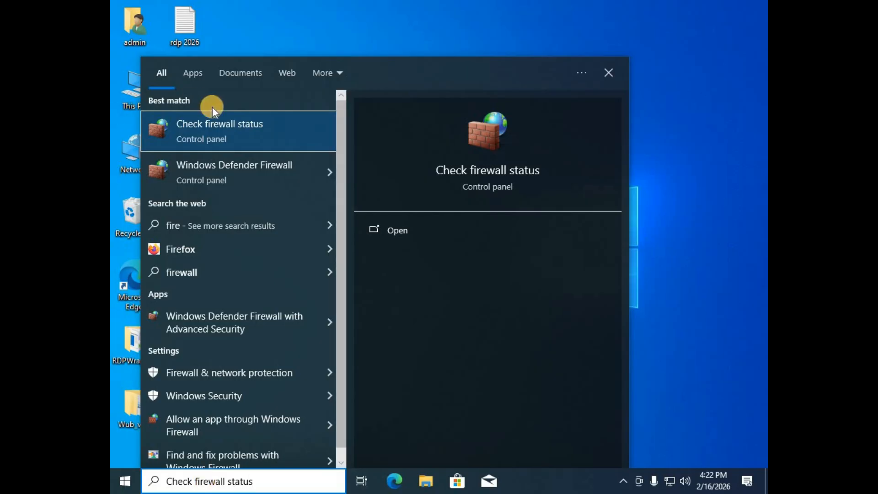
left_click(224, 124)
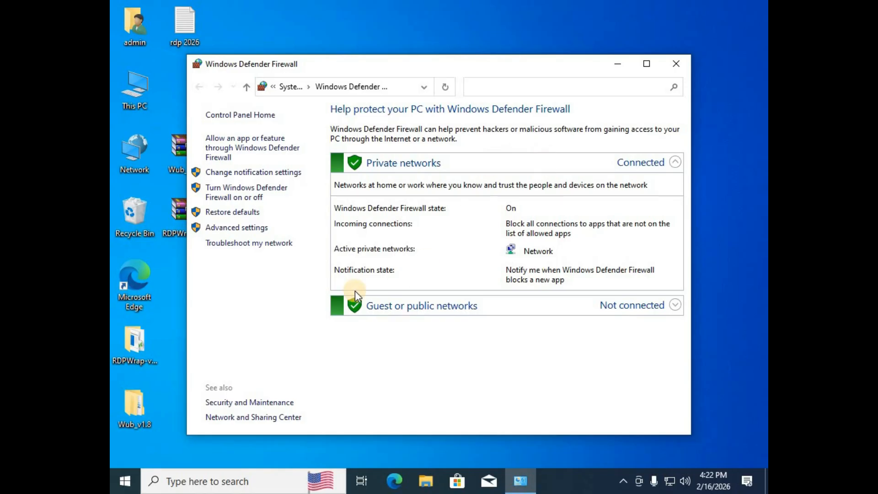
left_click(268, 192)
left_click(309, 189)
left_click(328, 209)
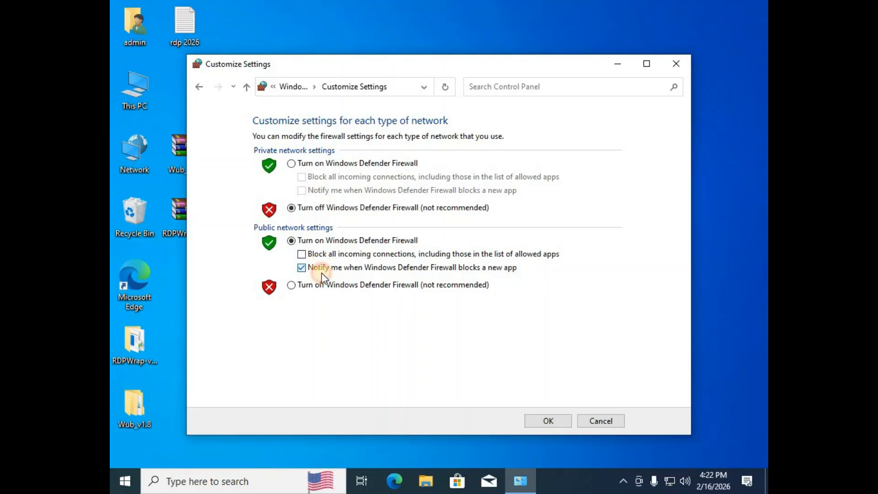
left_click(322, 282)
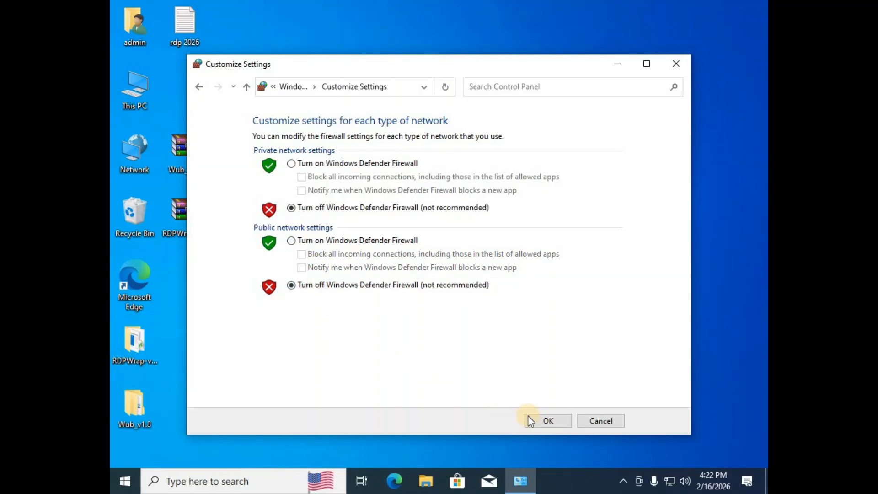
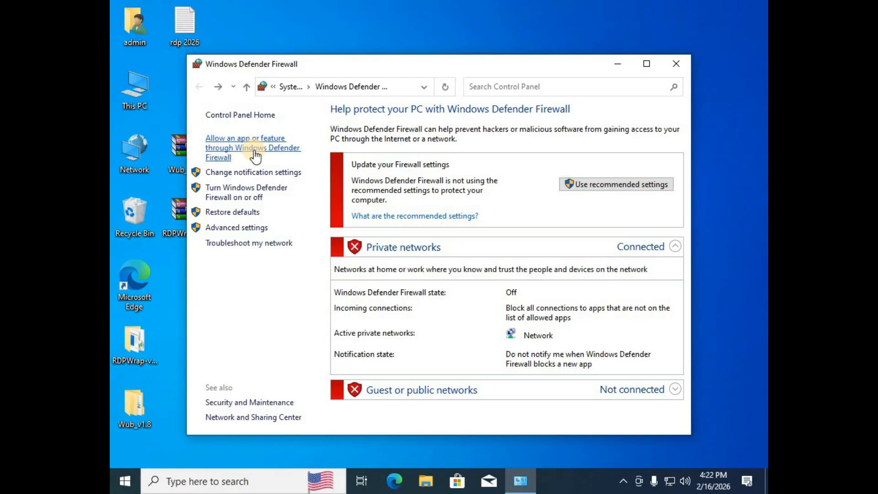
Allow the unchecked Remote Desktop entry and Remote Desktop (WebSocket) through the firewall on private and public networks.
left_click(255, 155)
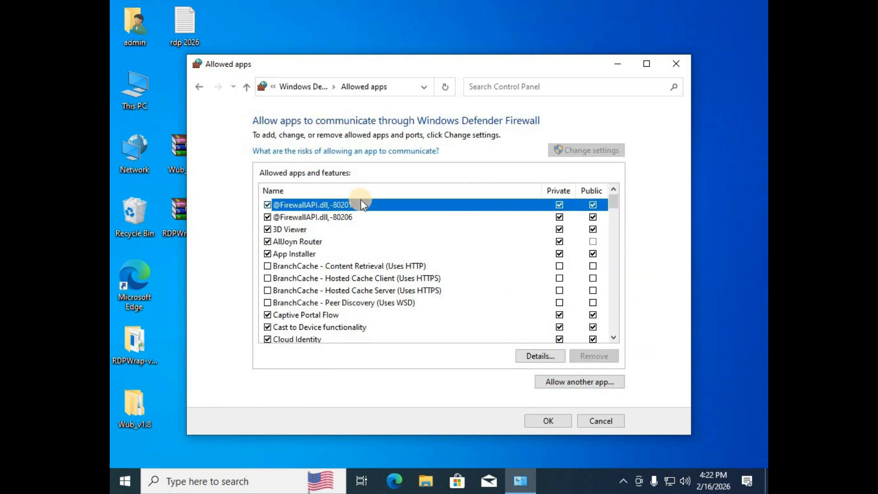
key("r")
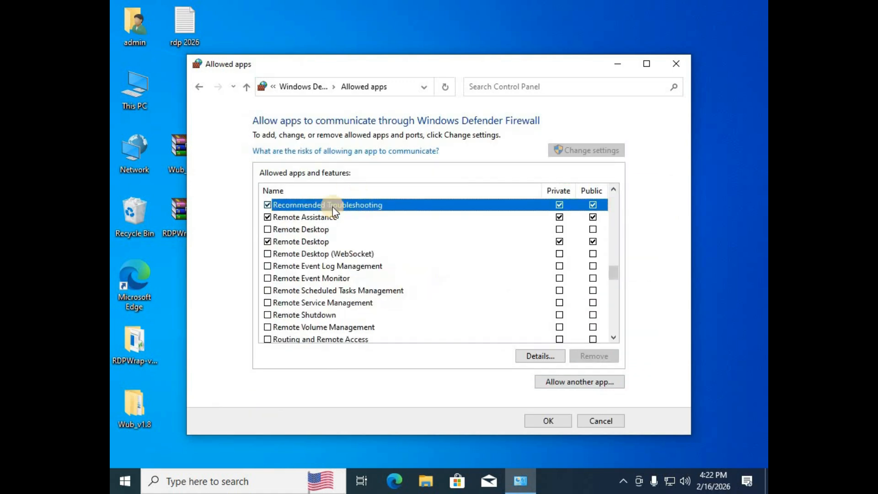
left_click(268, 229)
left_click(592, 229)
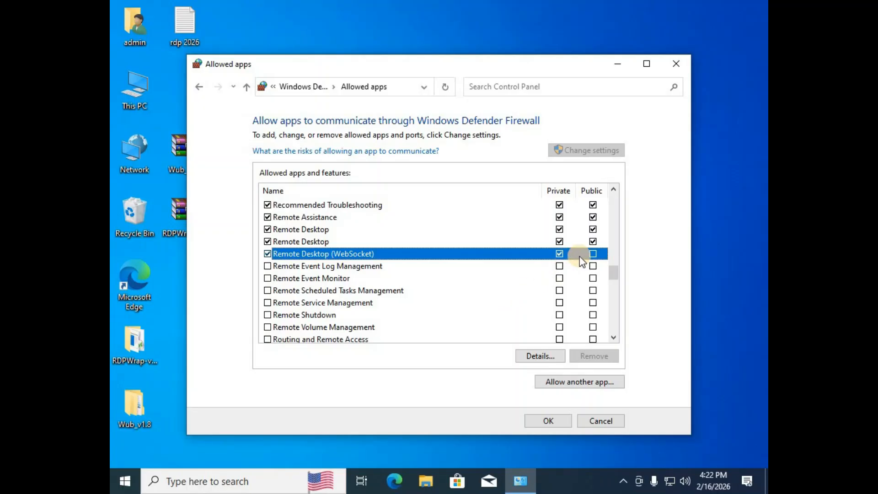
left_click(591, 254)
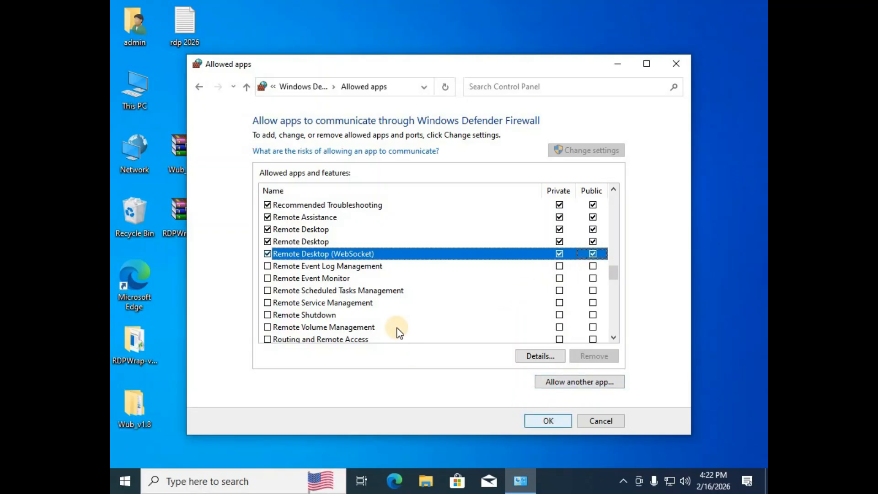
Allow Remote Event Log Management, Remote Event Monitor and Remote Scheduled Tasks Management on private and public networks, and save the allowed apps.
left_click(268, 266)
left_click(592, 267)
left_click(268, 278)
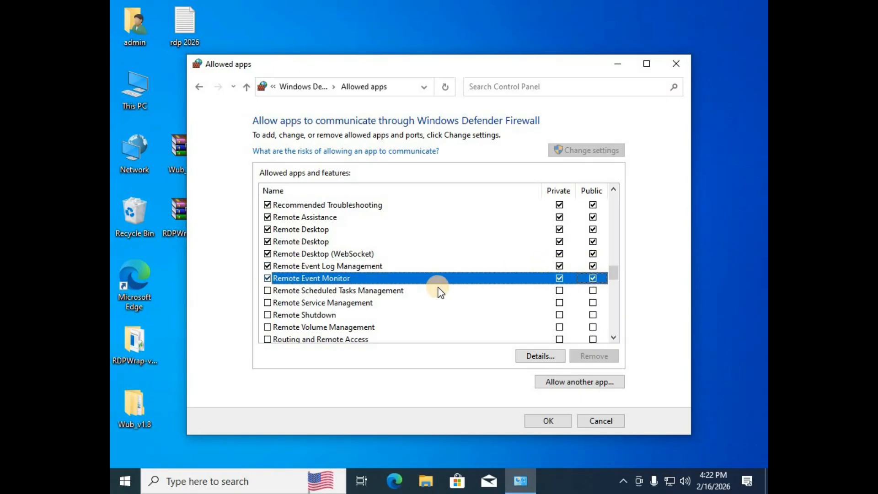
left_click(267, 291)
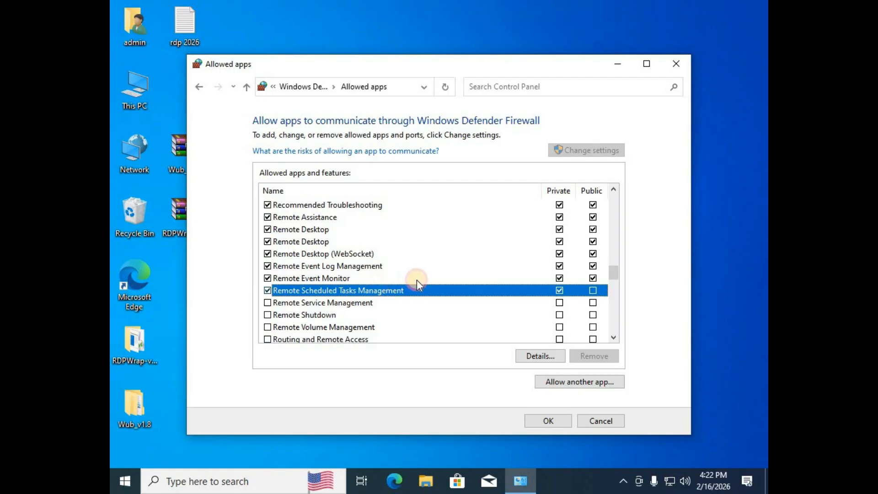
left_click(592, 291)
left_click(547, 420)
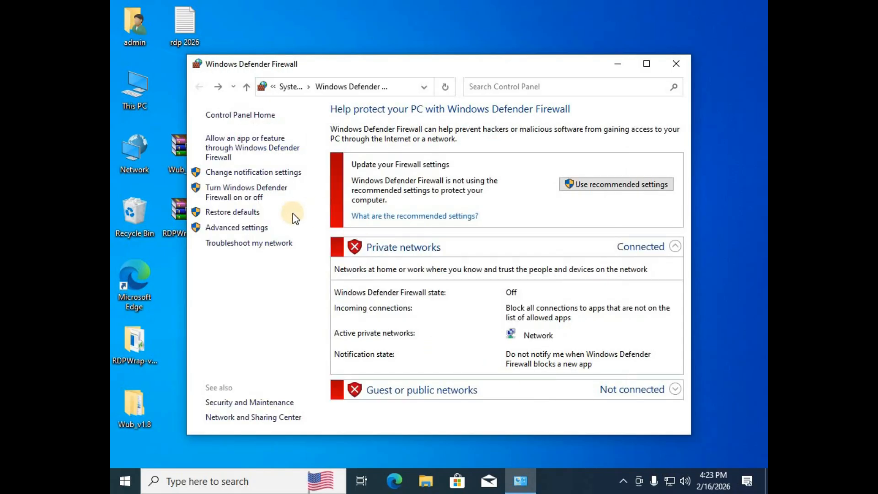
left_click(676, 65)
right_click(404, 188)
left_click(440, 194)
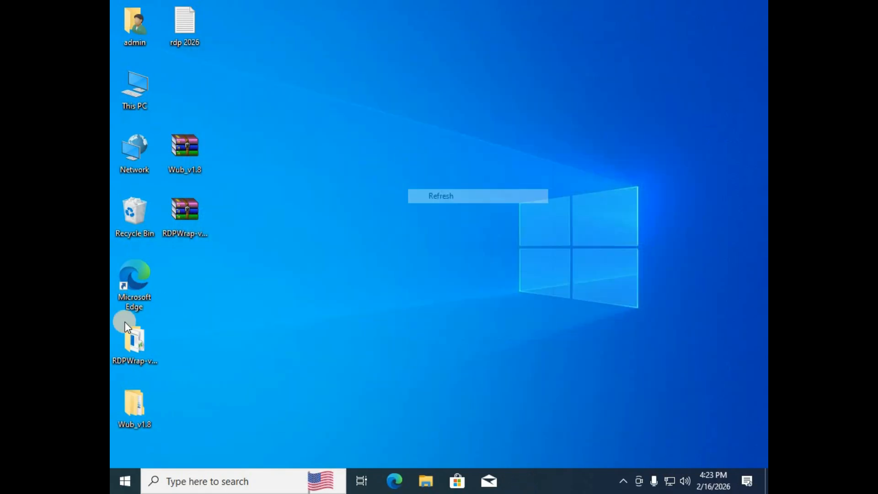
Run RDPCheck from the RDPWrap-v1.6.2 folder and try to sign in as user a with the account password.
double_click(145, 344)
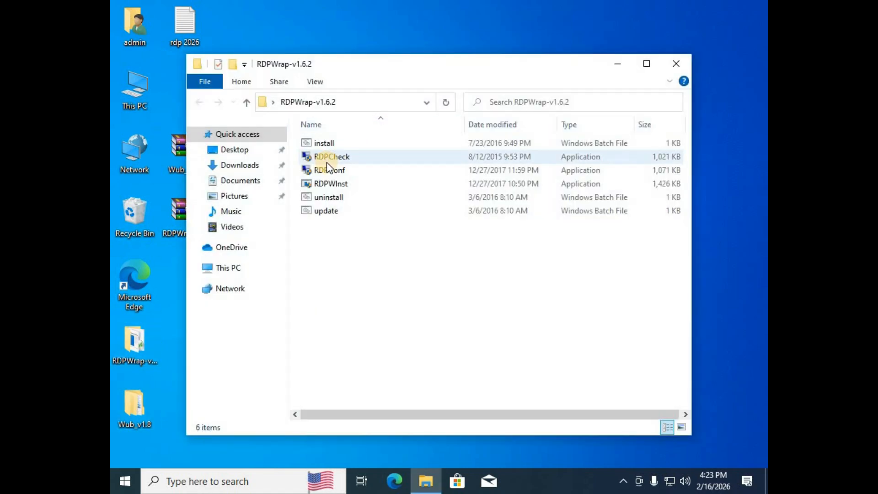
left_click(329, 164)
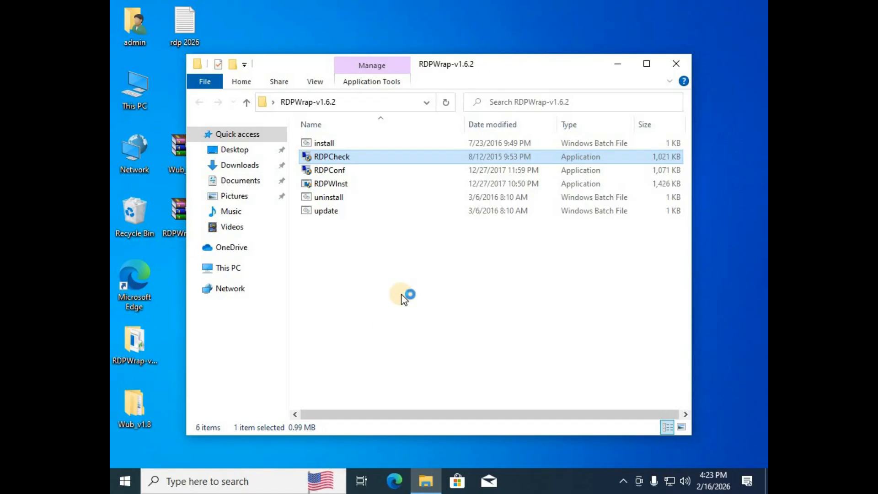
left_click(403, 271)
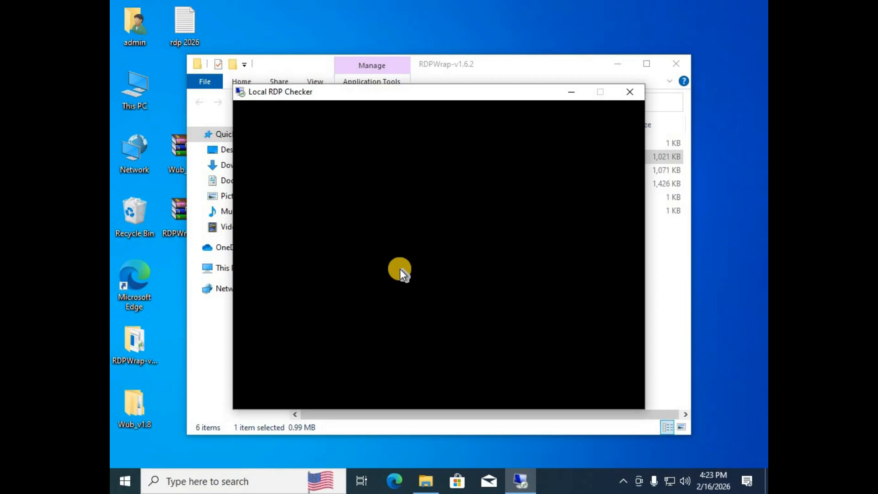
left_click(292, 336)
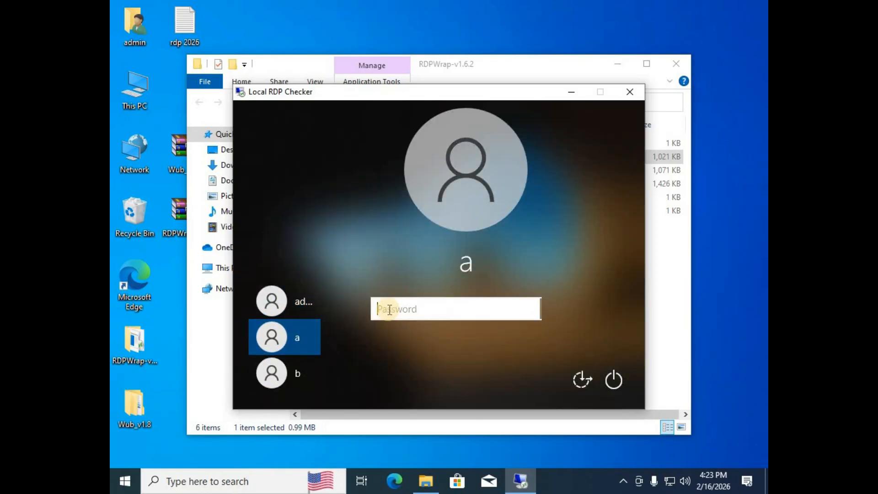
type("•")
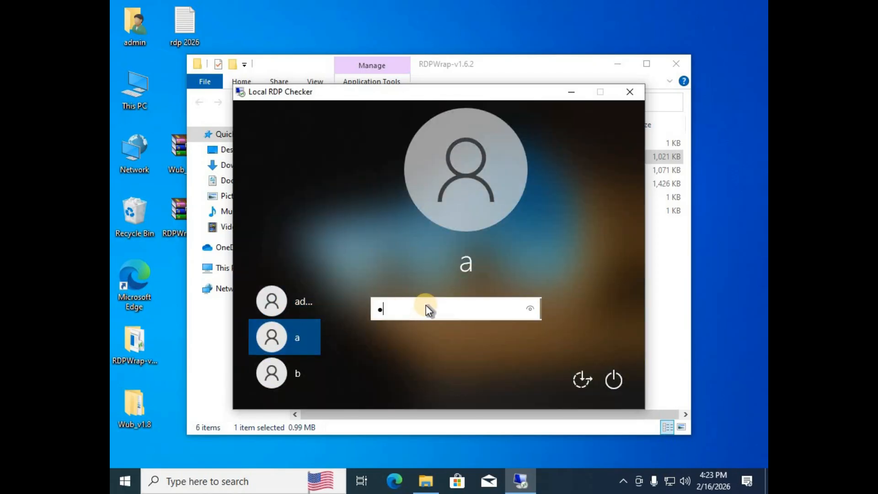
key("Return")
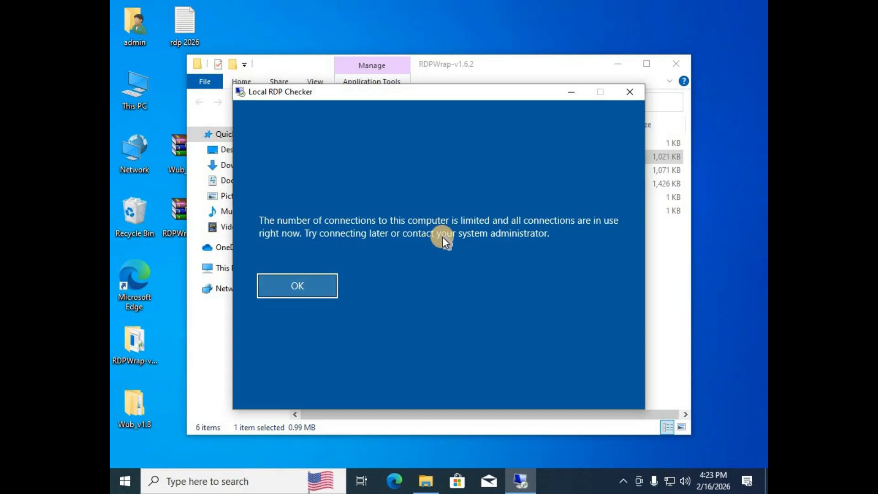
left_click(621, 95)
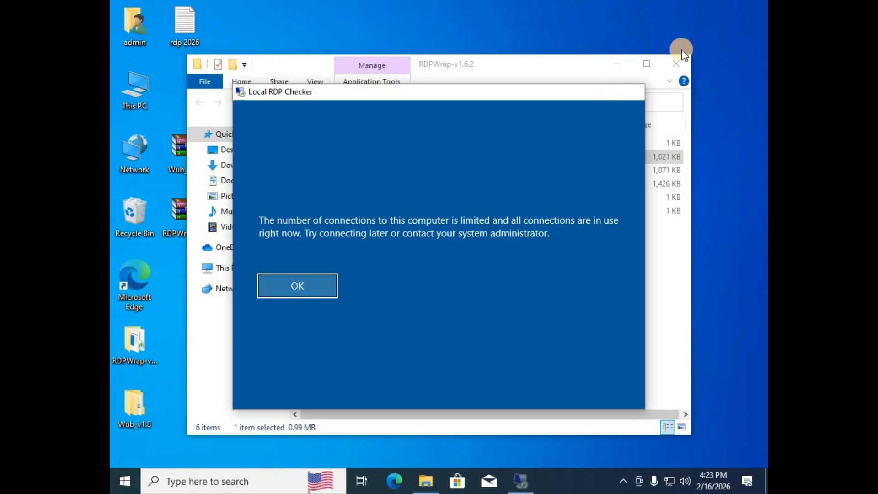
left_click(676, 63)
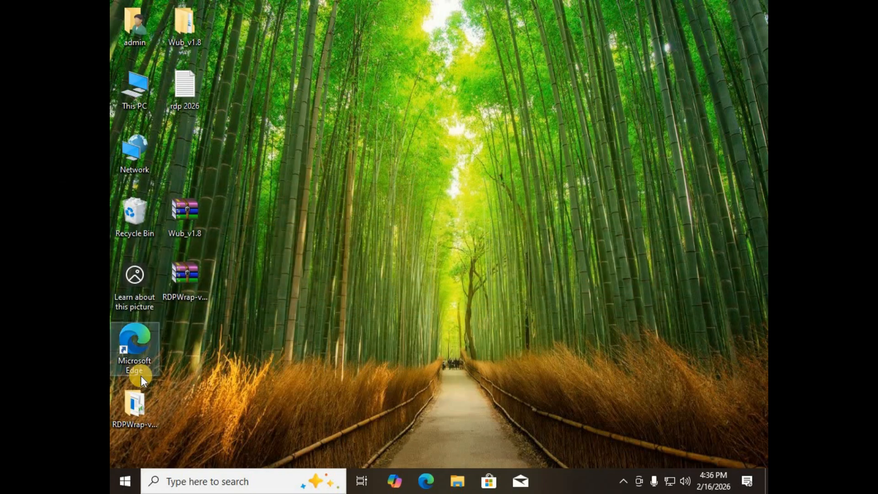
Launch RDPCheck from the RDPWrap-v1.6.2 desktop folder and accept the remote connection to 127.0.0.2.
double_click(137, 398)
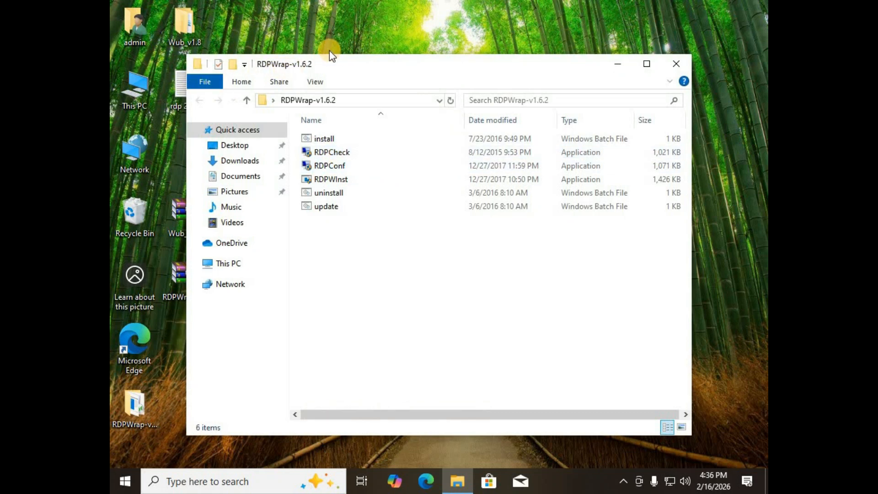
left_click(320, 138)
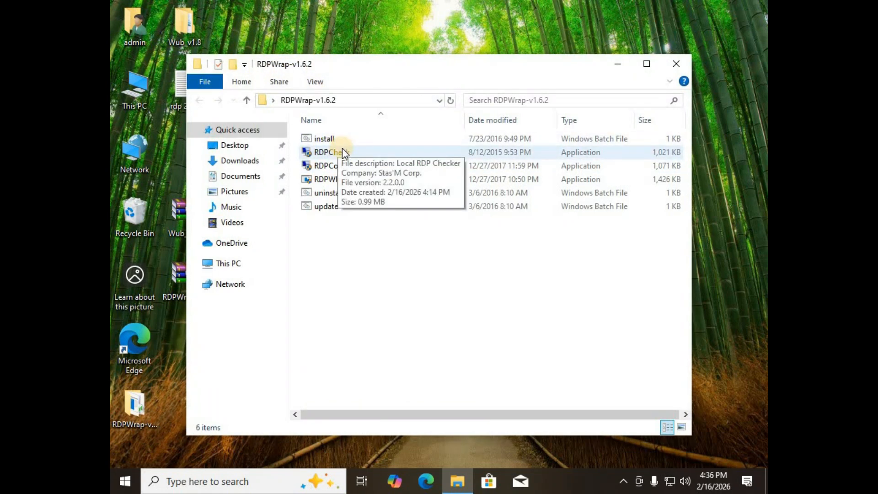
left_click(343, 152)
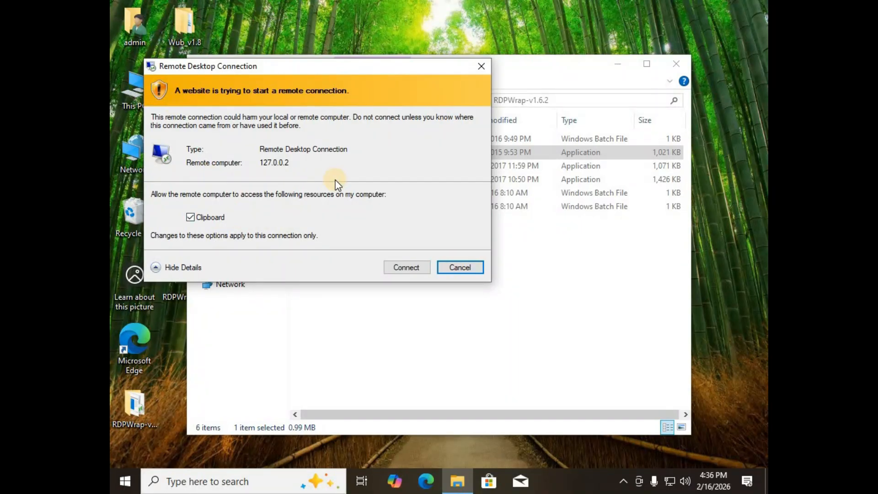
left_click(407, 268)
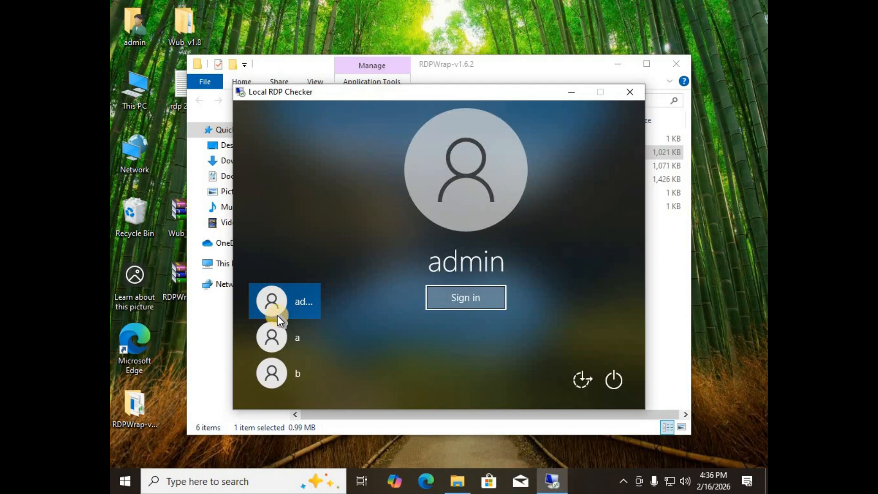
Sign in to the local RDP test session as user a with the account password, and minimize the checker window.
left_click(300, 339)
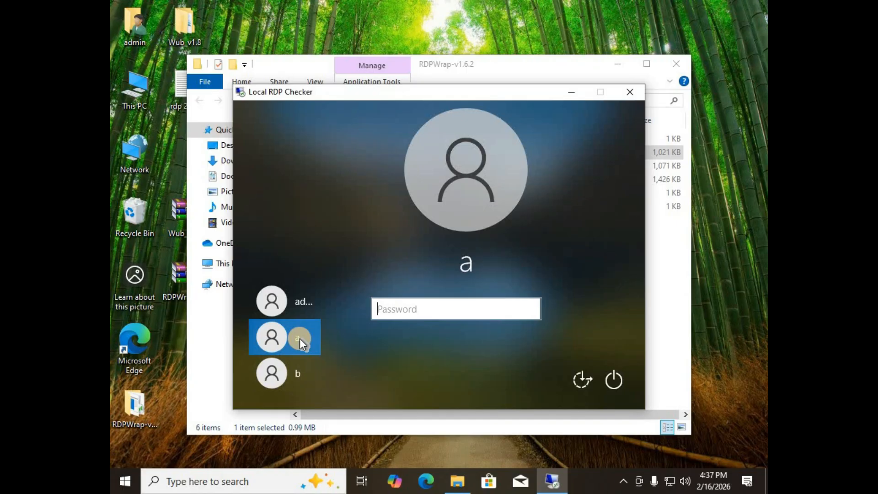
type("1")
key("Return")
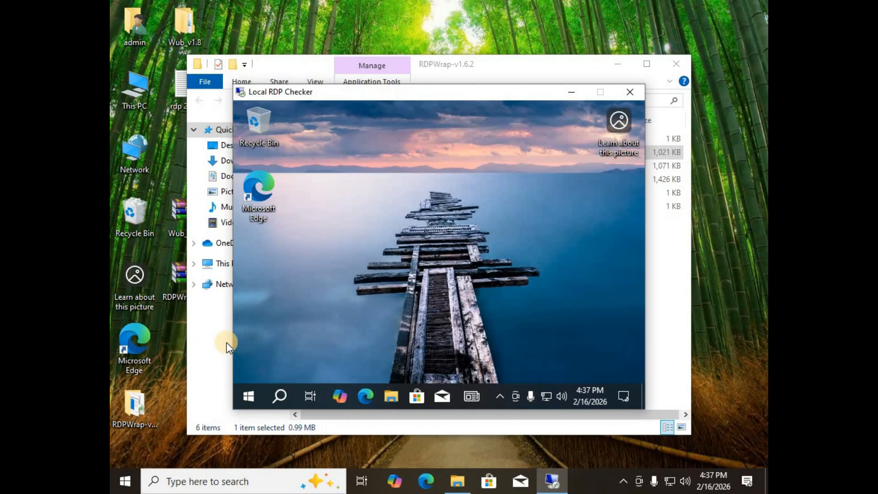
left_click(571, 92)
left_click(625, 67)
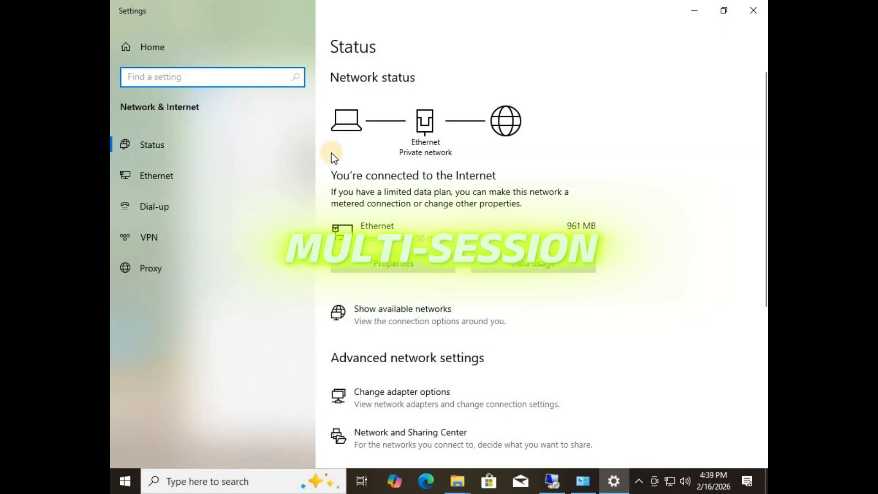
Open the Internet Protocol Version 4 (TCP/IPv4) properties of the Ethernet adapter.
left_click(166, 180)
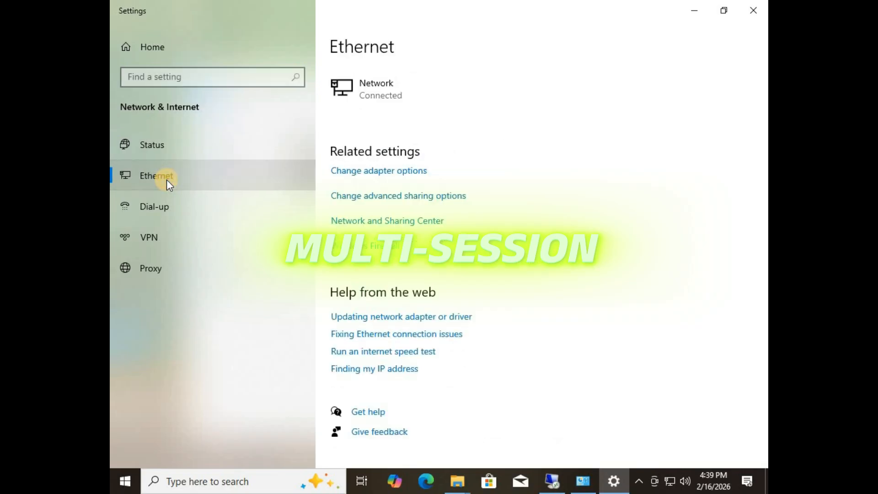
left_click(407, 173)
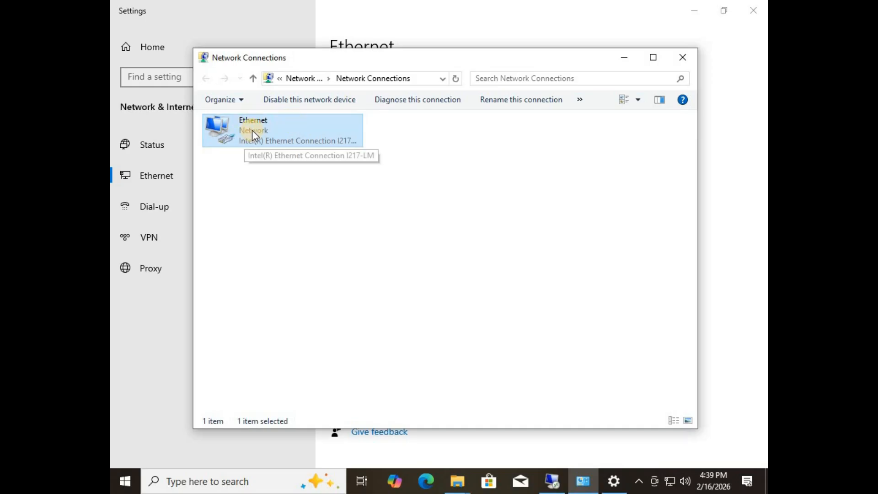
right_click(253, 131)
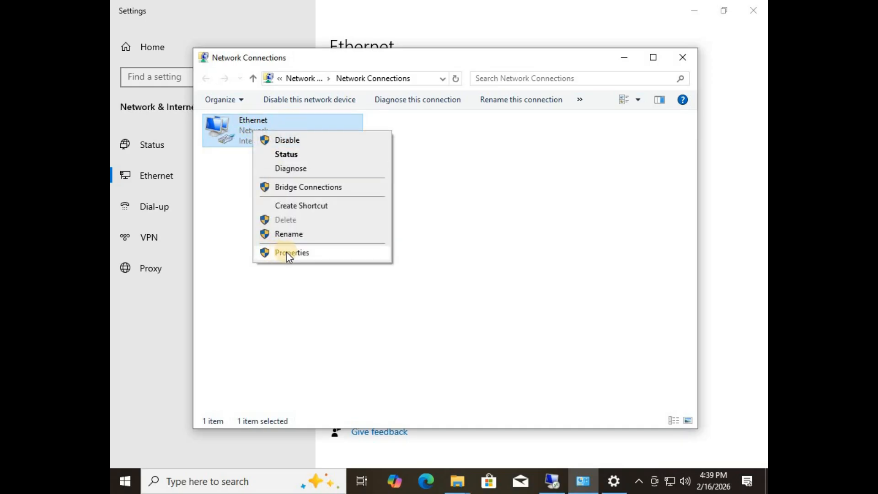
left_click(290, 255)
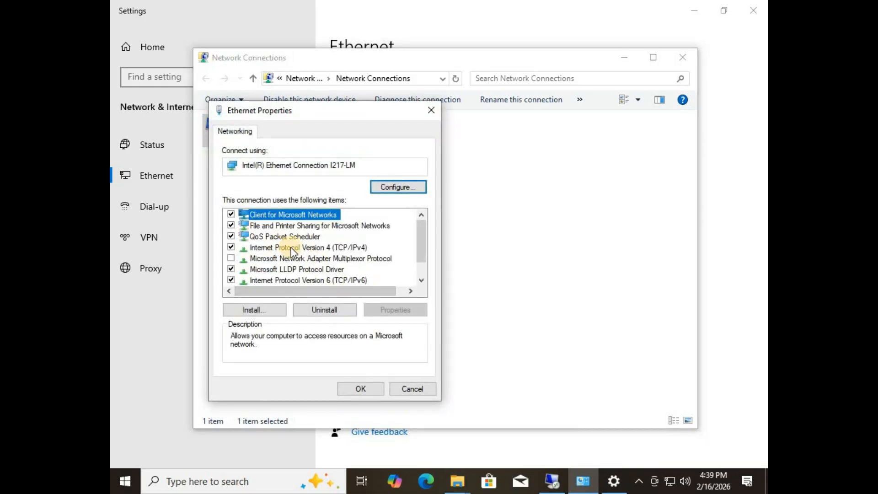
double_click(293, 247)
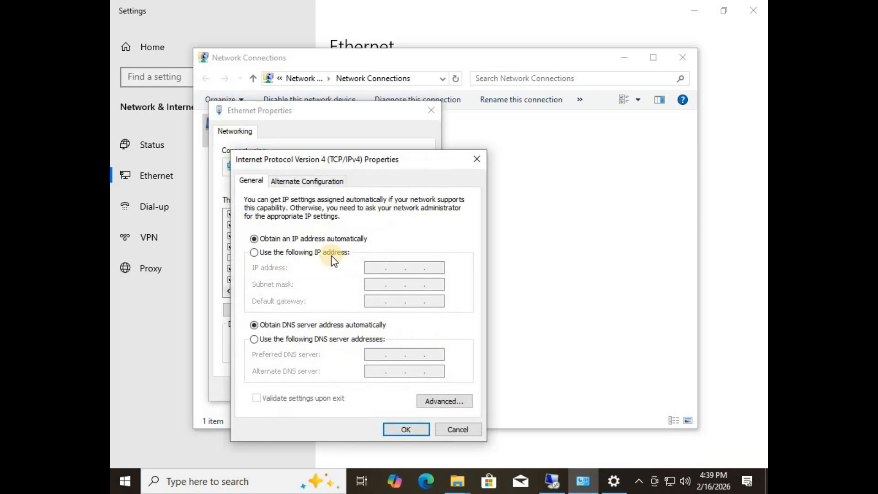
Assign the adapter the static IP address 192.168.0.10 with subnet mask 255.255.255.0.
left_click(332, 257)
type("192 . ")
type("168 . ")
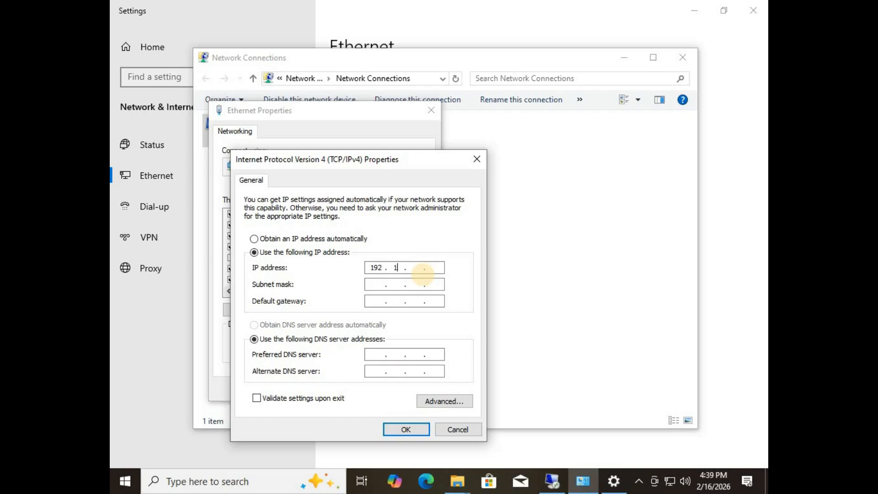
type("0 . 10")
key("Tab")
Set the default gateway and preferred DNS server to 192.168.0.1 and save the Ethernet adapter's settings.
key("Tab")
type("192.168.1")
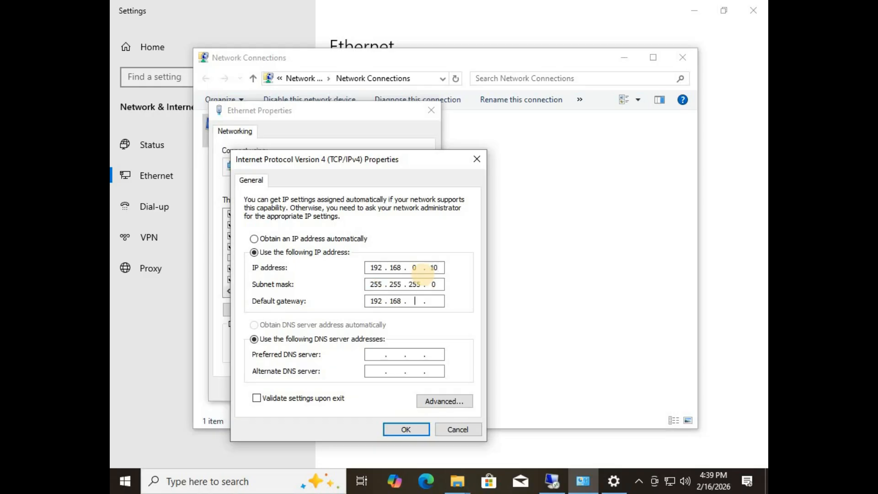
key("BackSpace")
type("0.1")
key("Tab")
key("Tab")
type("192 . 168 . 0 . 1")
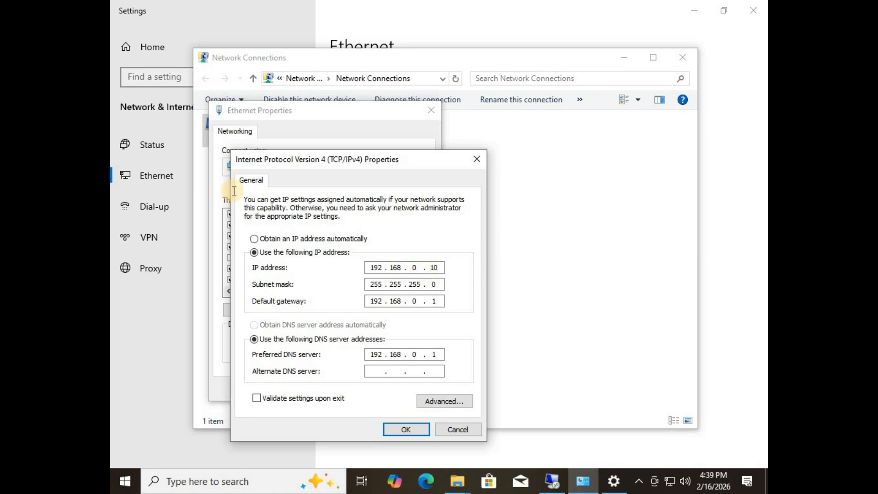
left_click(401, 426)
left_click(361, 389)
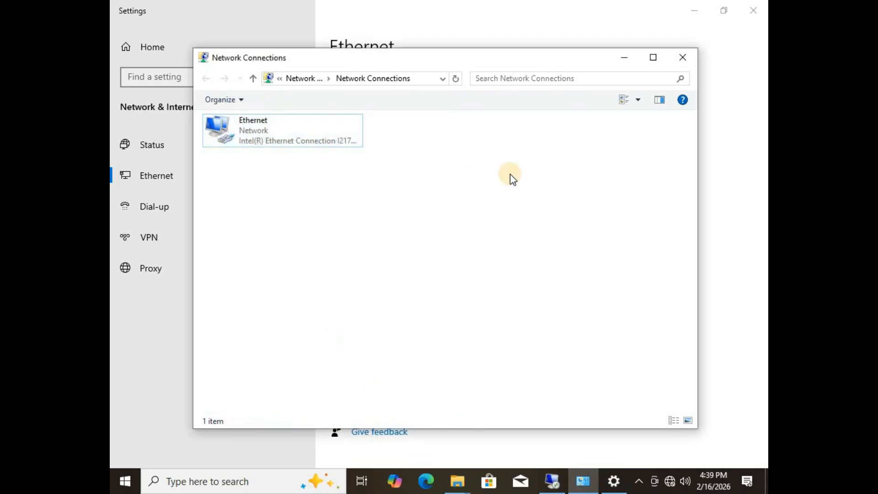
left_click(624, 57)
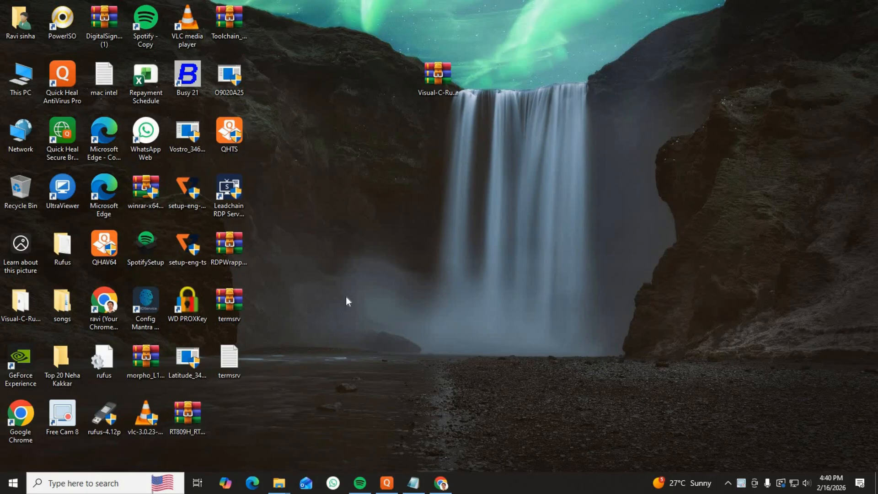
On the client PC, start Remote Desktop Connection to 192.168.0.10 and accept the unverified computer identity.
key("super")
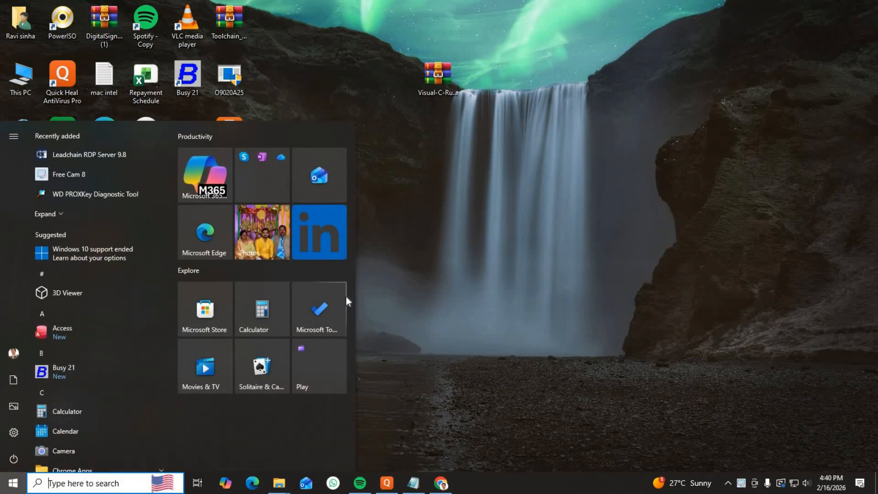
type("remote")
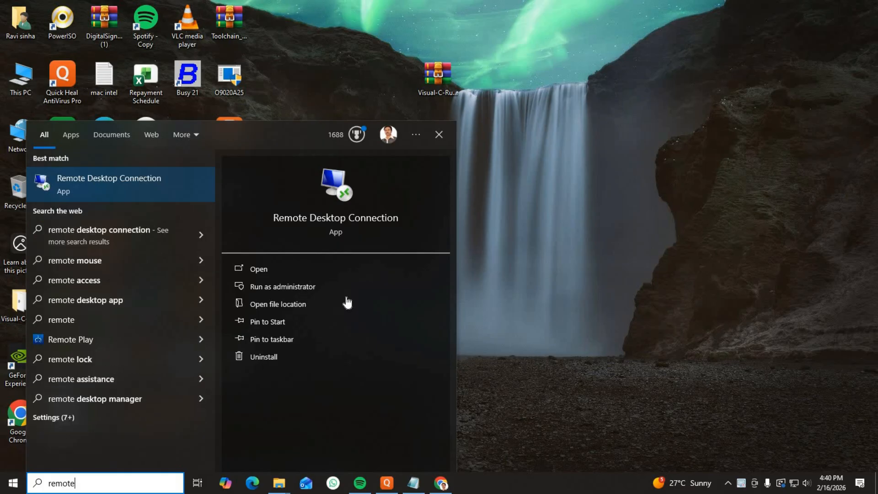
key("Return")
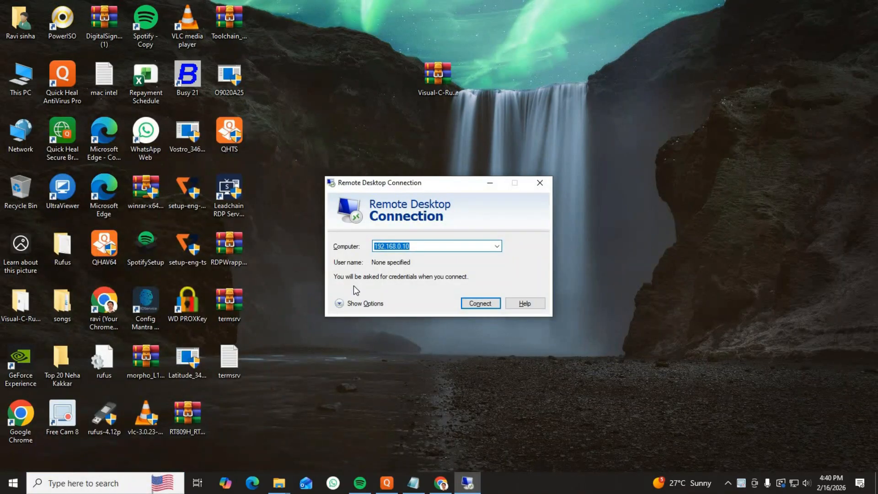
left_click(428, 246)
left_click(480, 301)
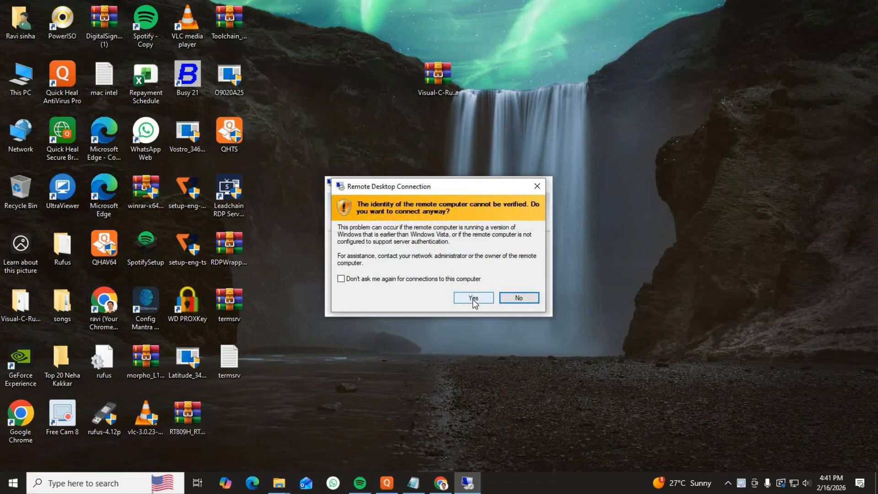
left_click(474, 299)
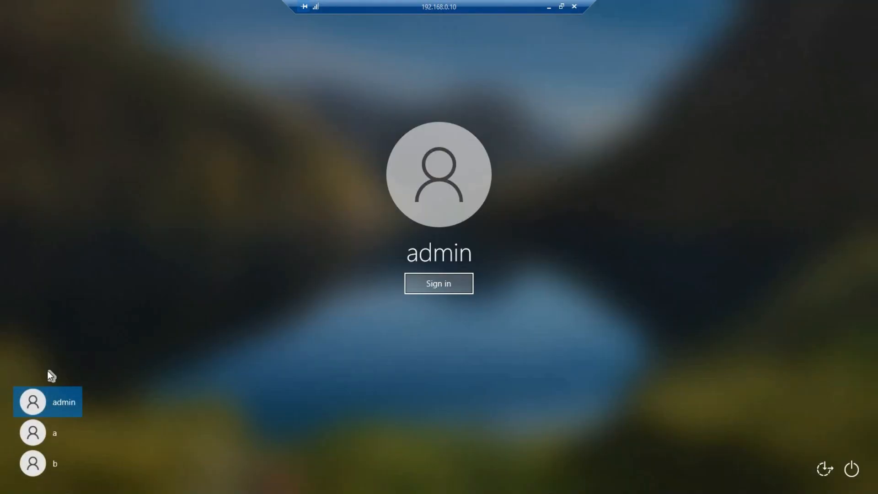
Sign in to the remote computer as user a with the account password, and disconnect the session.
left_click(37, 433)
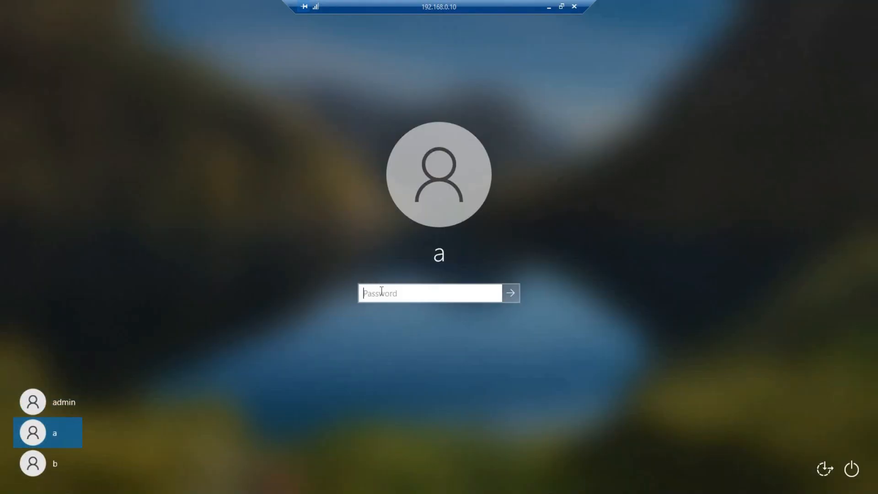
type("a")
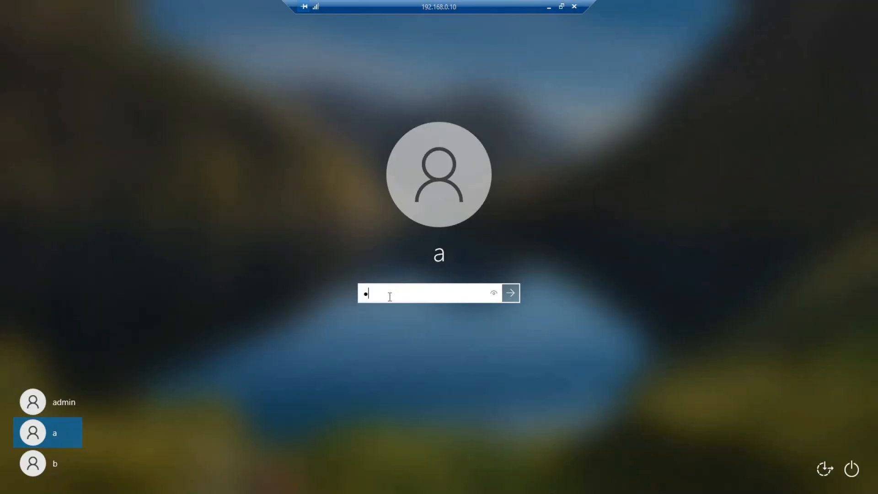
key("Return")
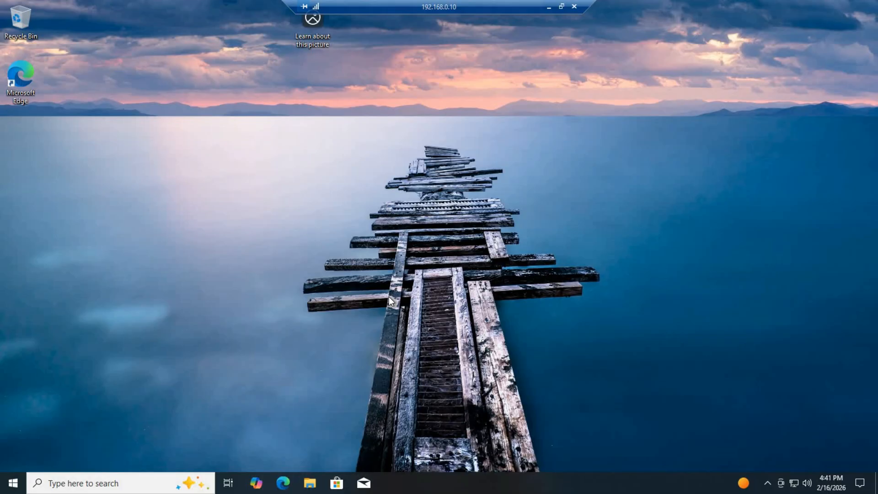
left_click(575, 7)
left_click(465, 264)
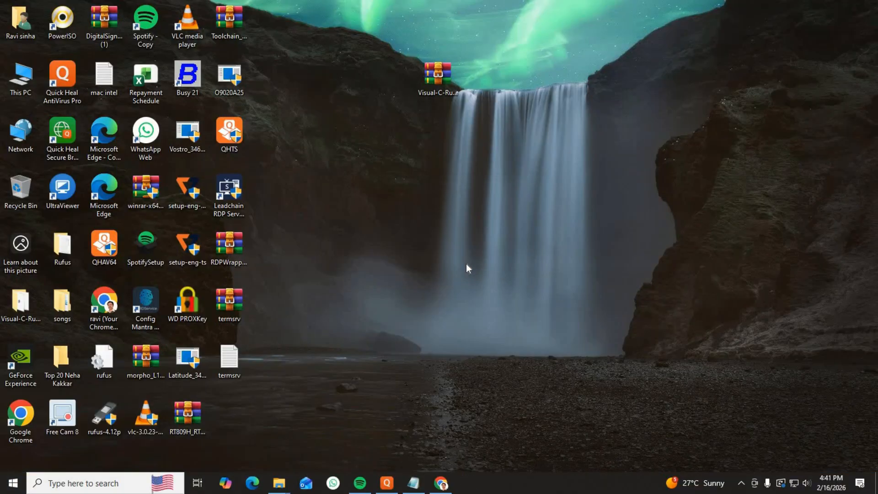